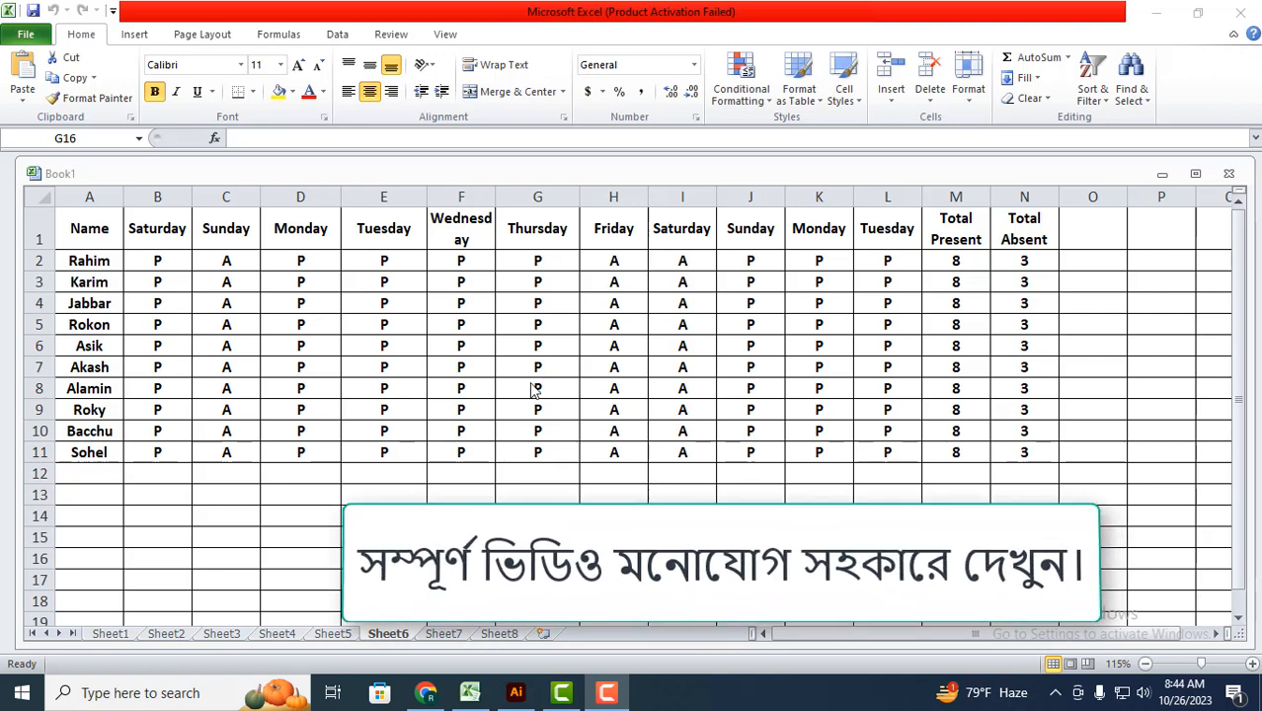
# Step: Preview how the attendance sheet will print, and return to the worksheet
pyautogui.click(27, 35)
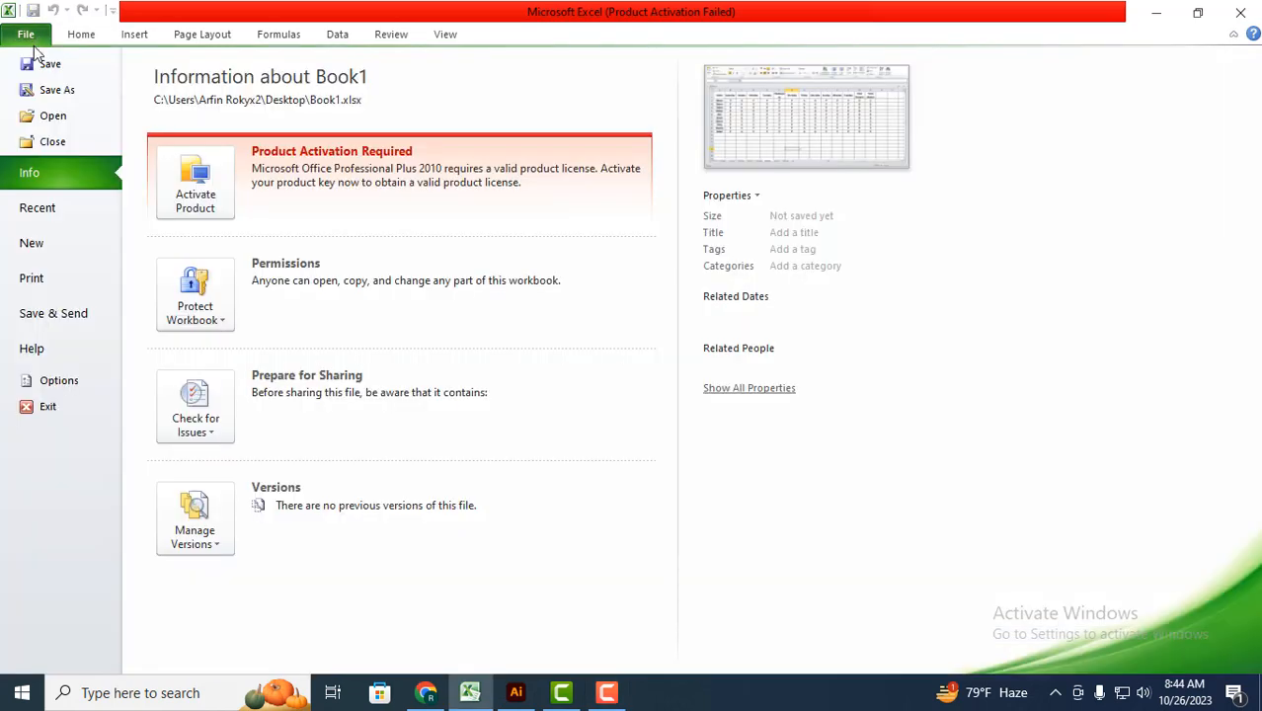
pyautogui.click(55, 277)
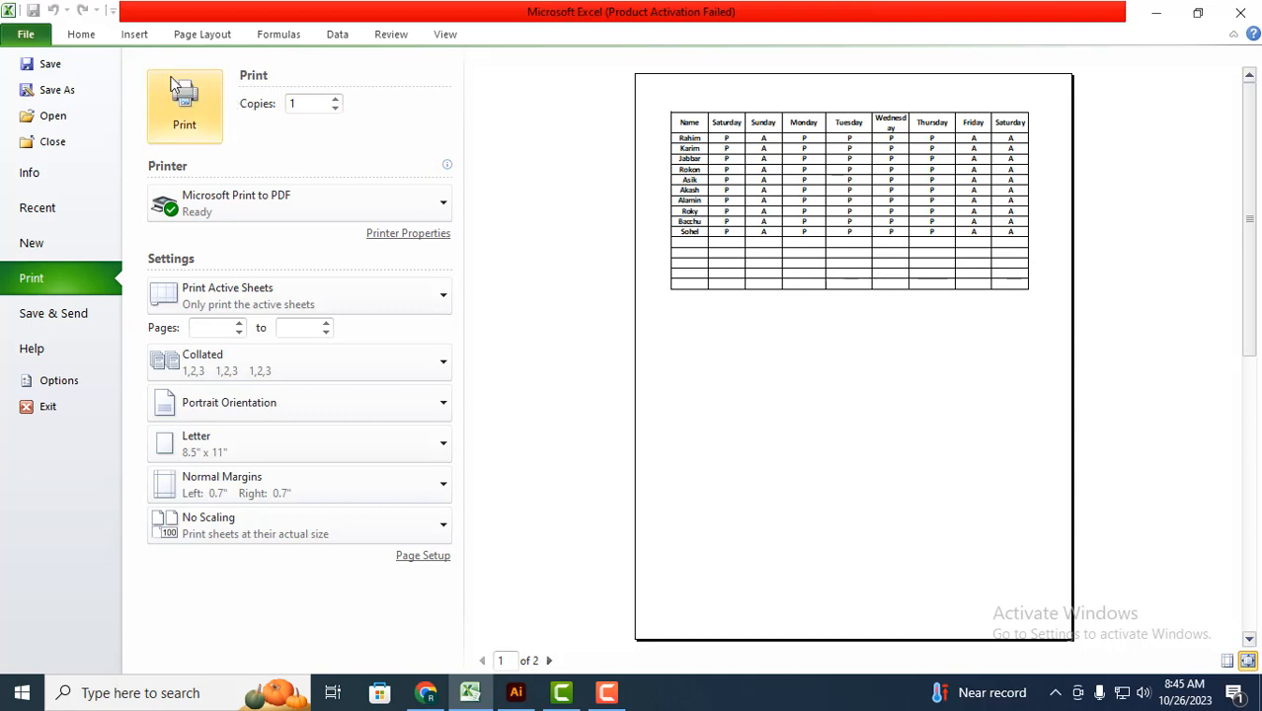
pyautogui.click(73, 36)
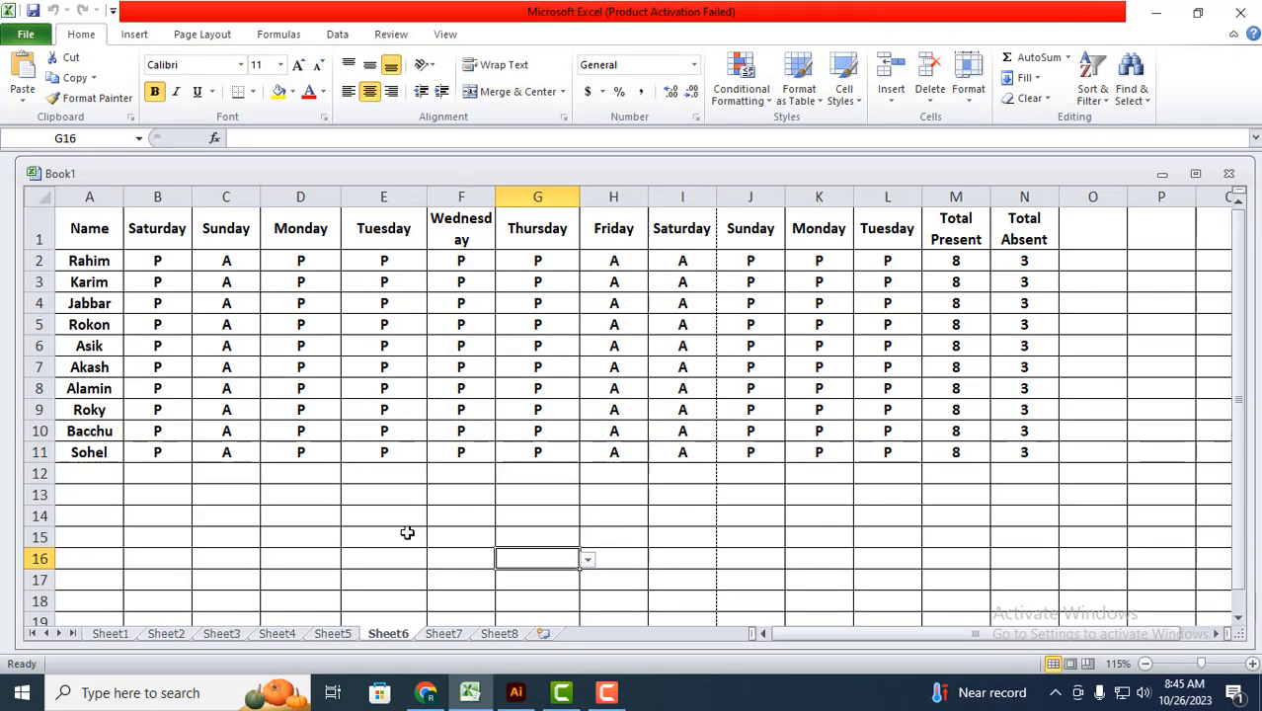
# Step: Remove all borders from the empty cells B14:H20 below the attendance table
pyautogui.scroll(-4, 632, 506)
pyautogui.scroll(3, 746, 470)
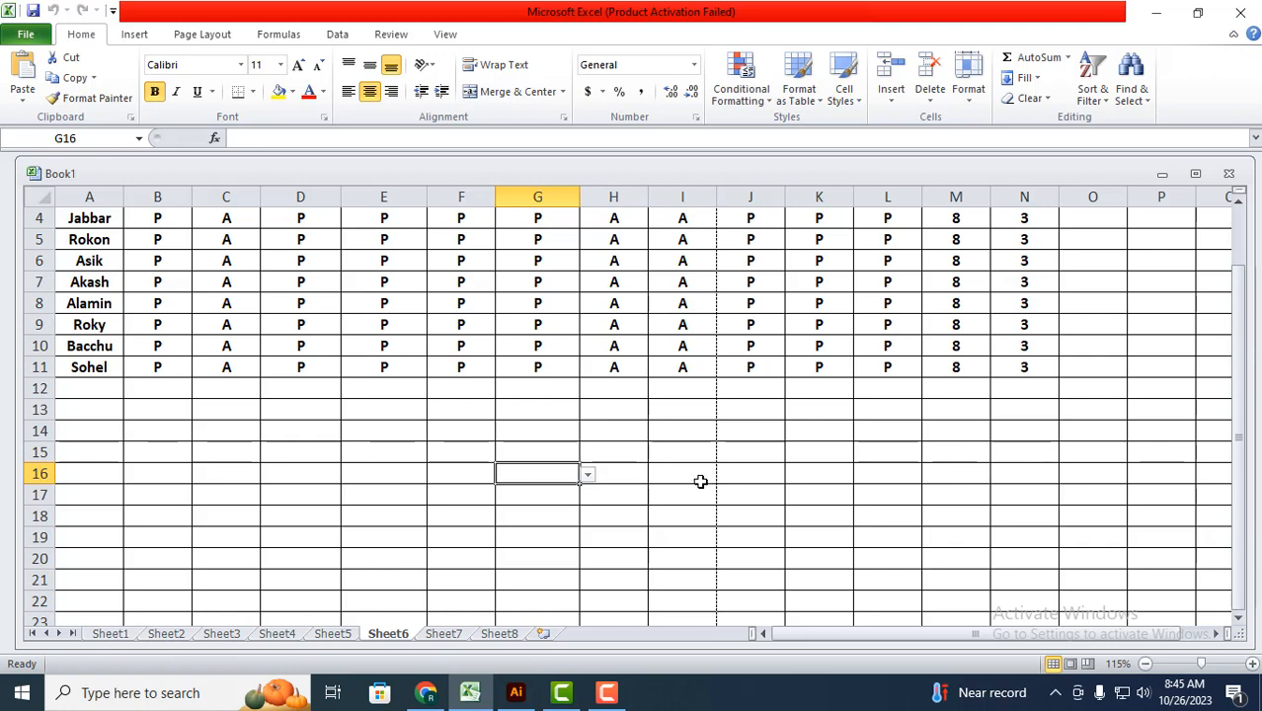
pyautogui.moveTo(161, 432); pyautogui.dragTo(637, 555)
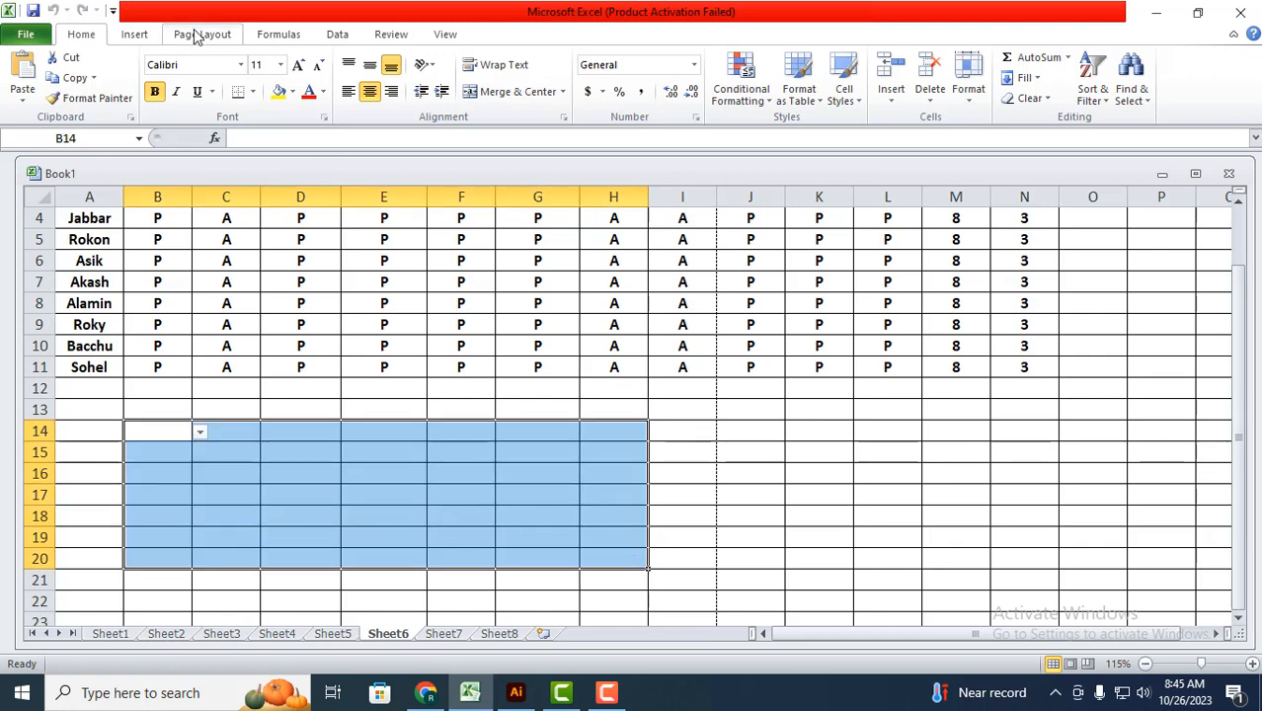
pyautogui.click(254, 92)
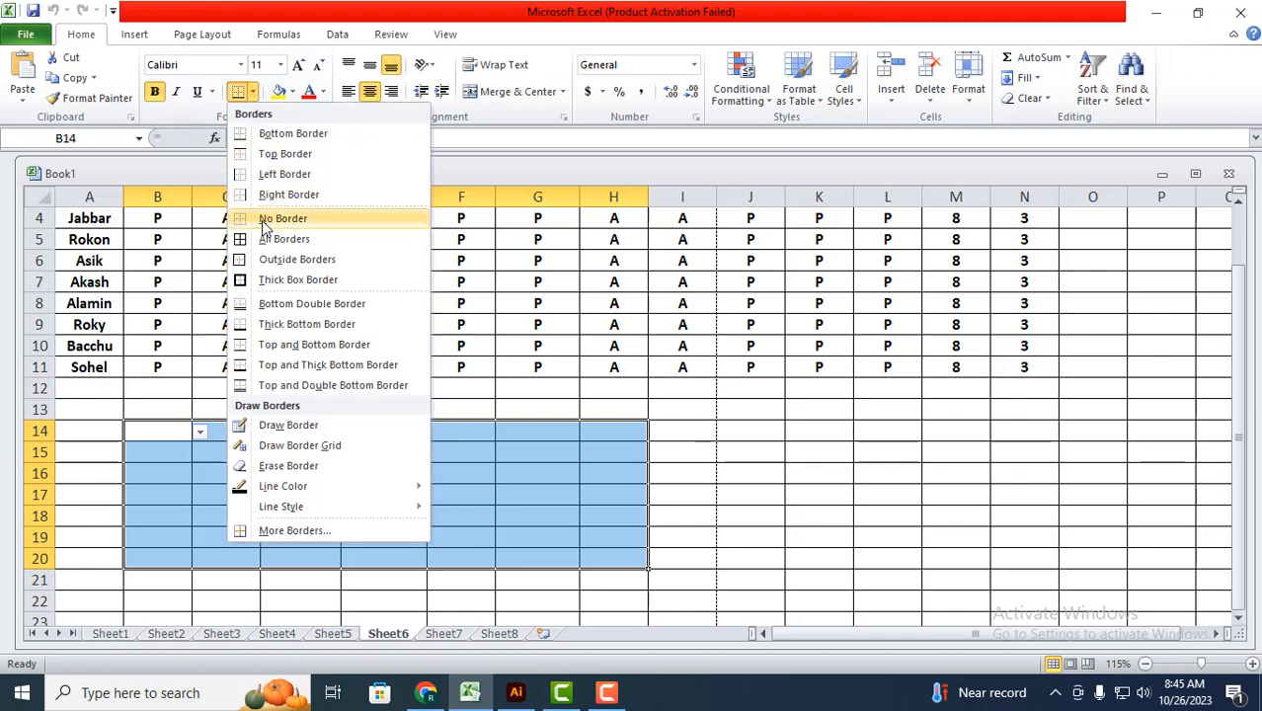
pyautogui.click(277, 219)
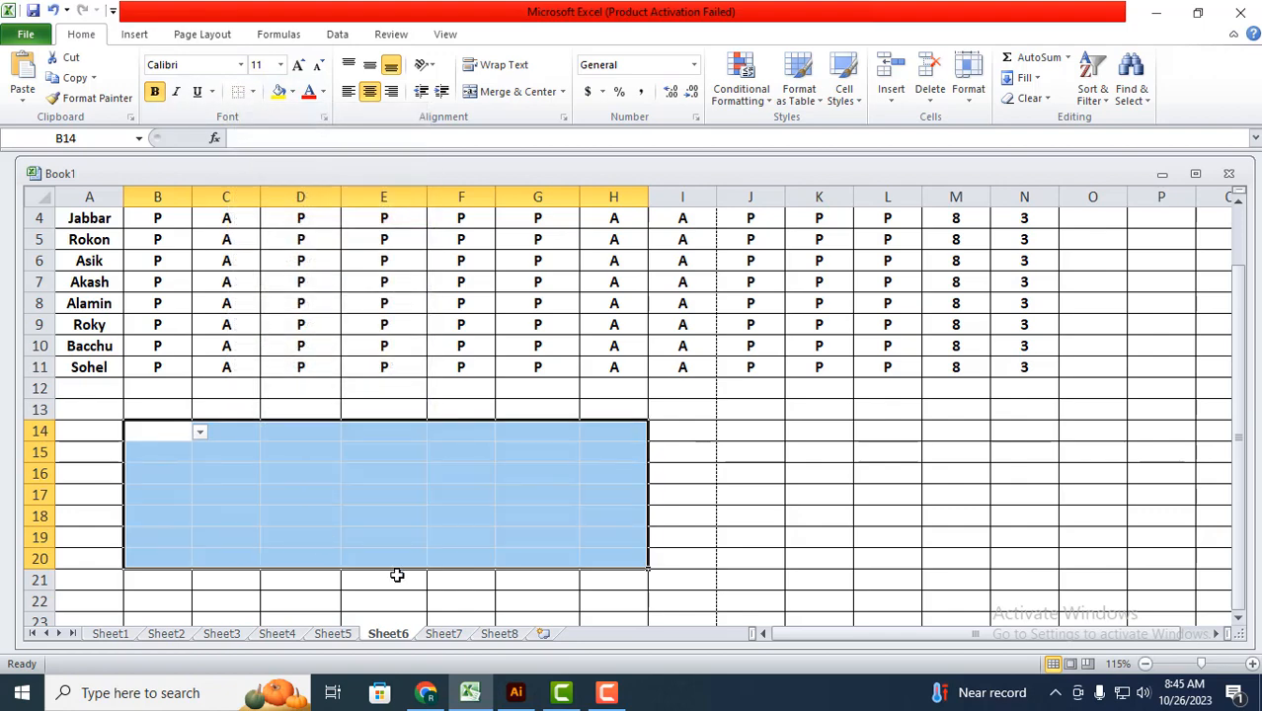
pyautogui.click(397, 538)
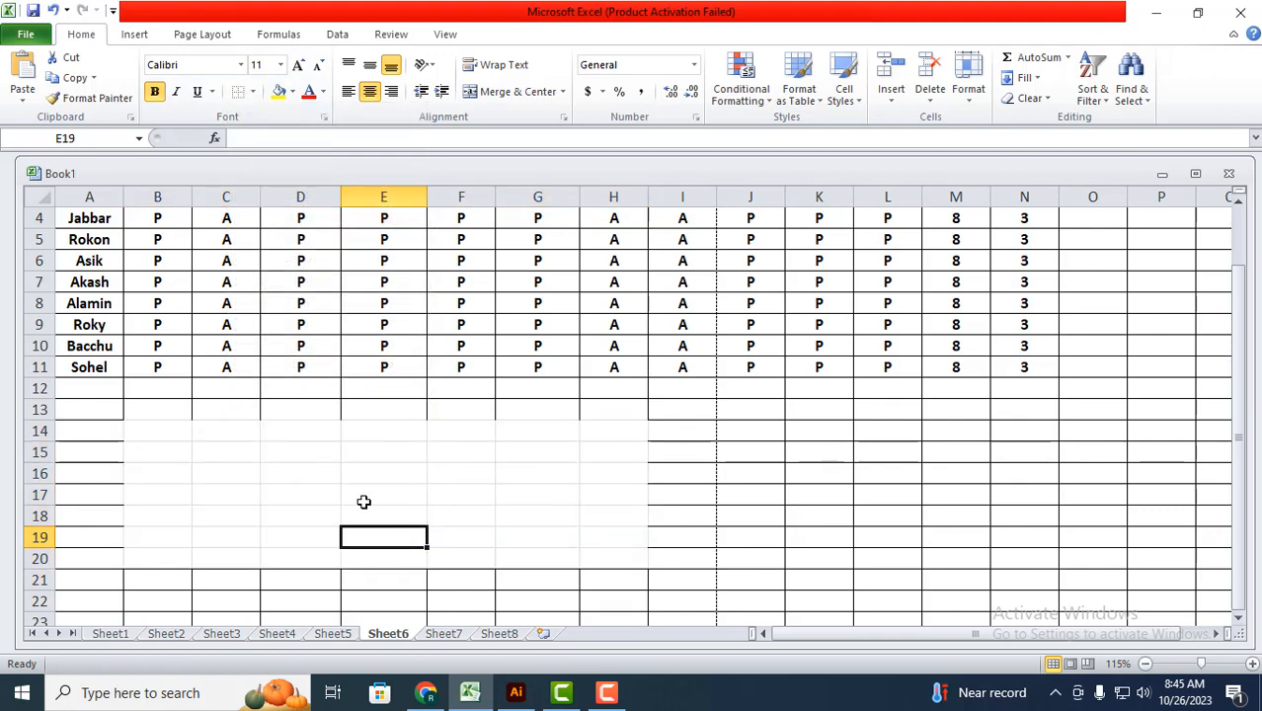
# Step: Apply All Borders to cells B14:H20
pyautogui.moveTo(130, 425); pyautogui.dragTo(637, 561)
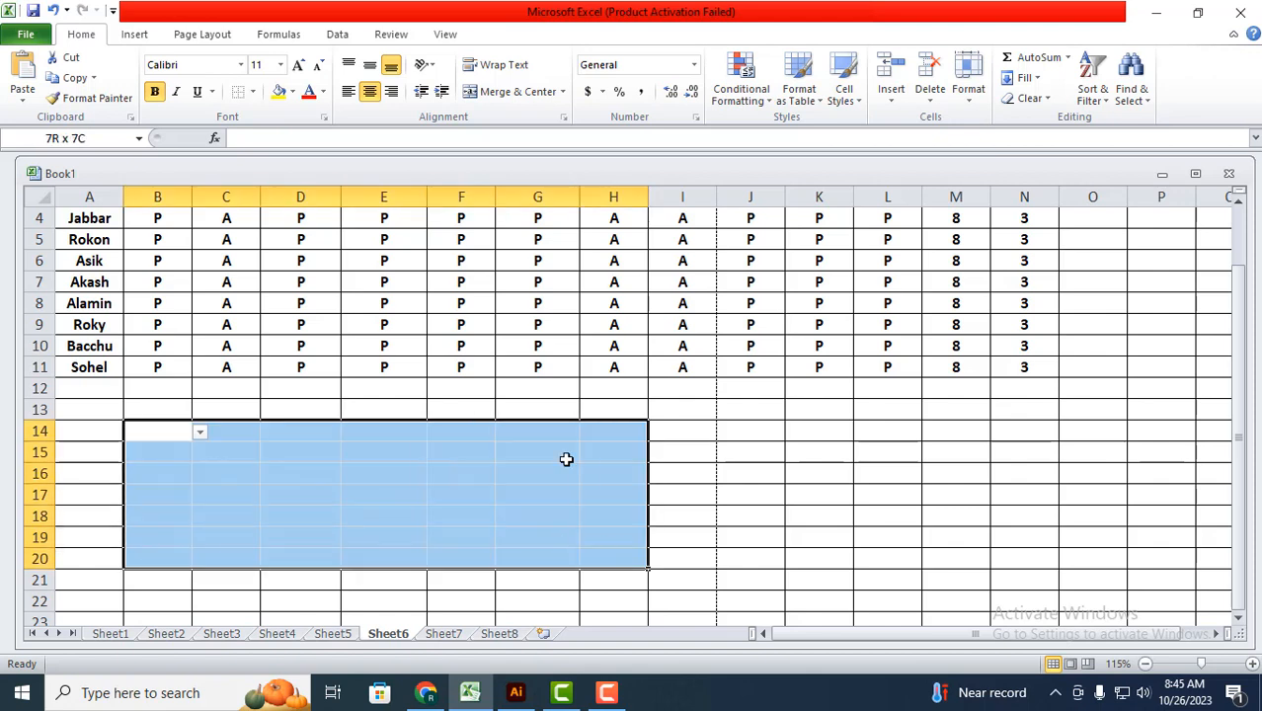
pyautogui.click(253, 92)
pyautogui.click(278, 240)
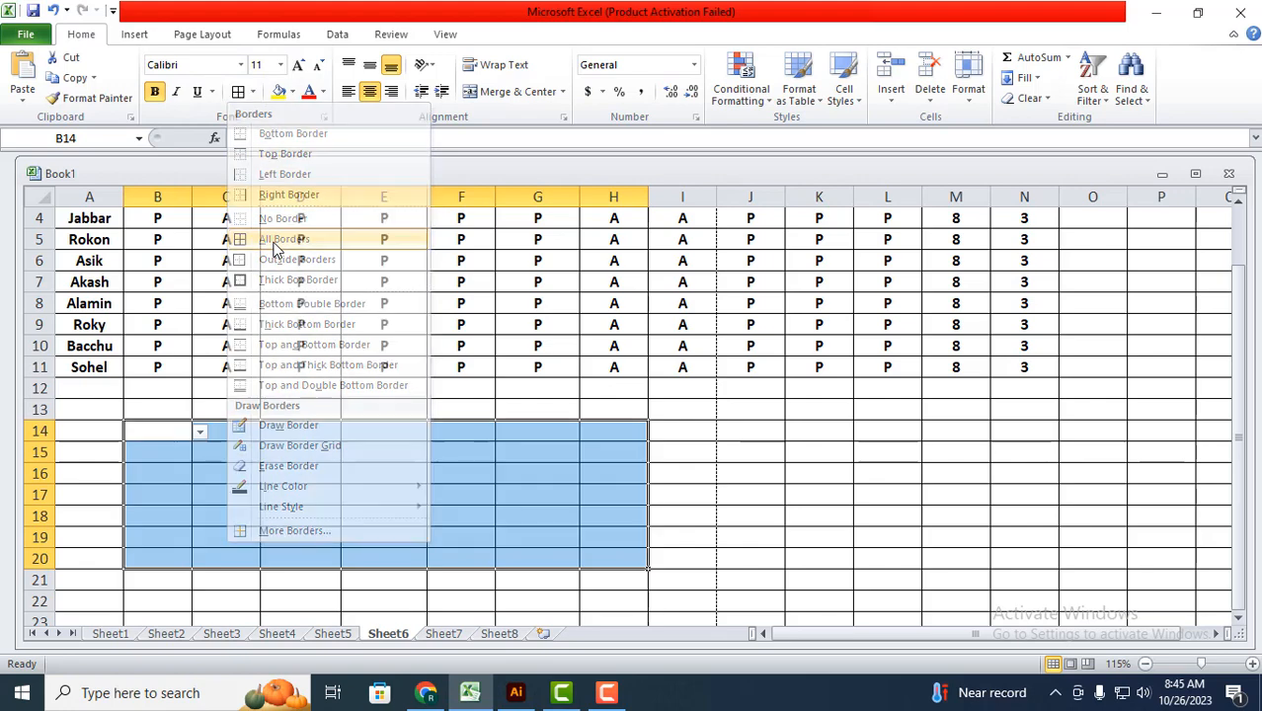
pyautogui.click(505, 477)
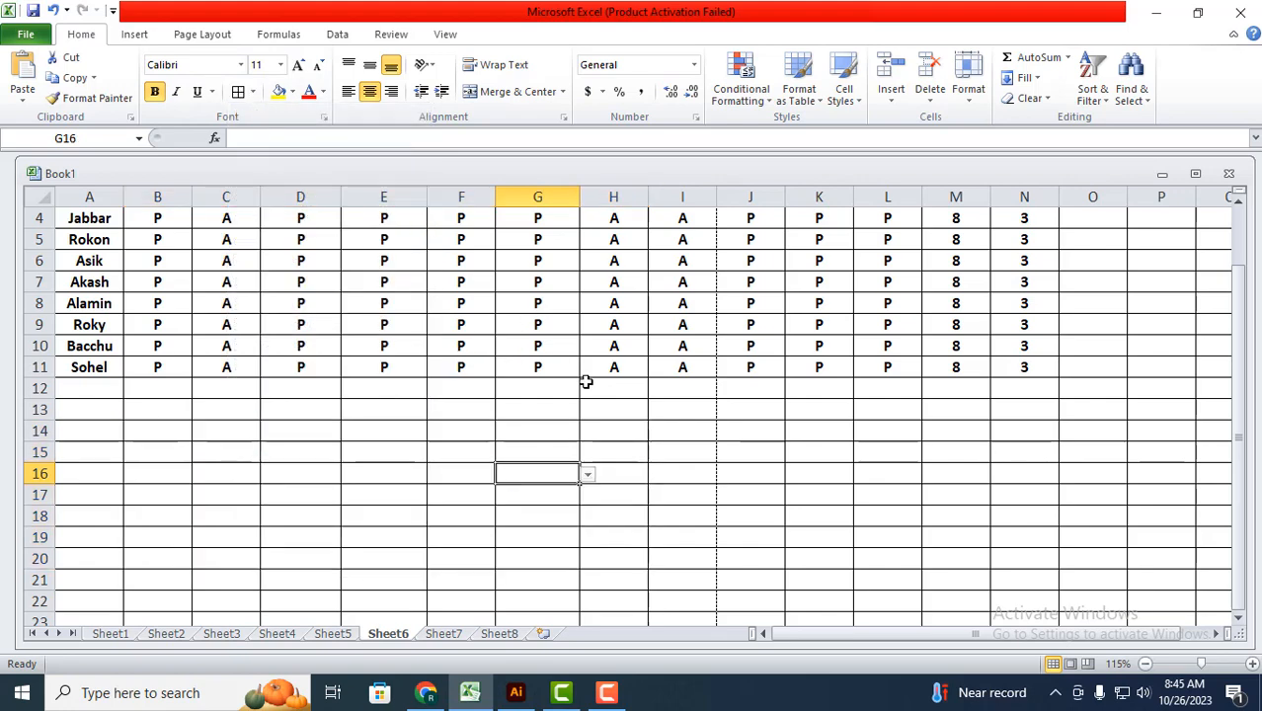
pyautogui.click(598, 411)
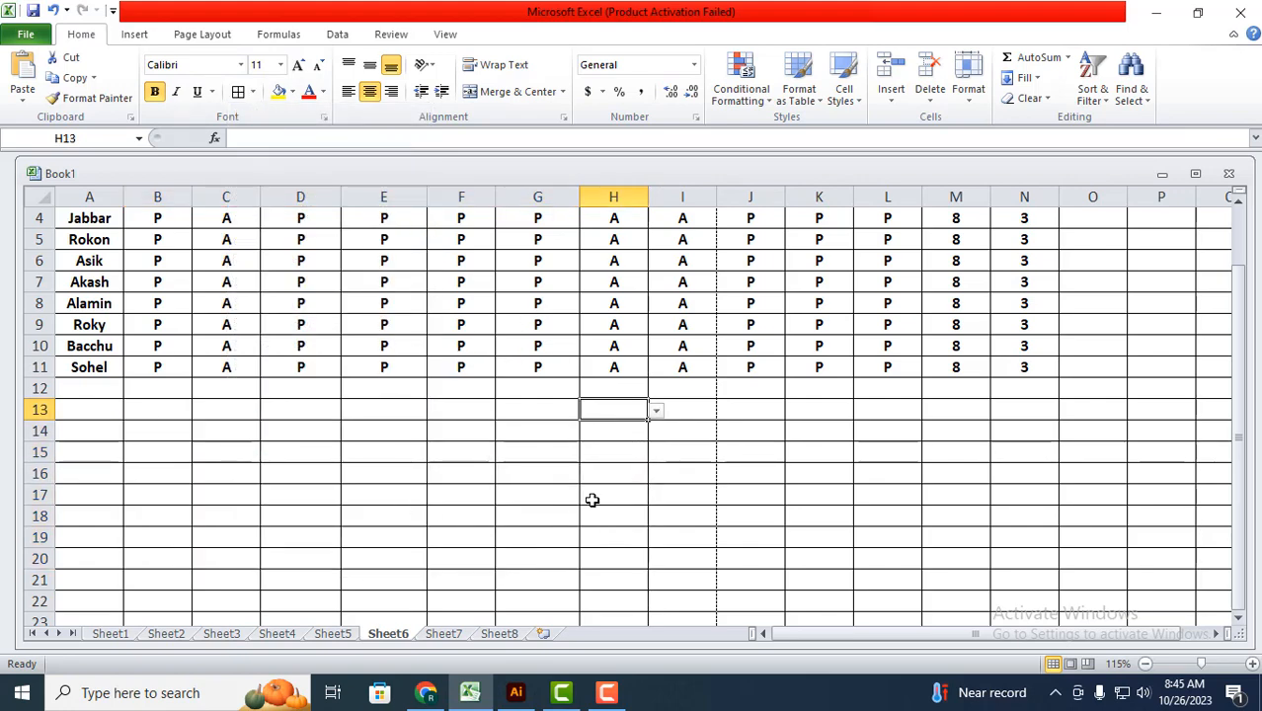
pyautogui.scroll(-2, 595, 500)
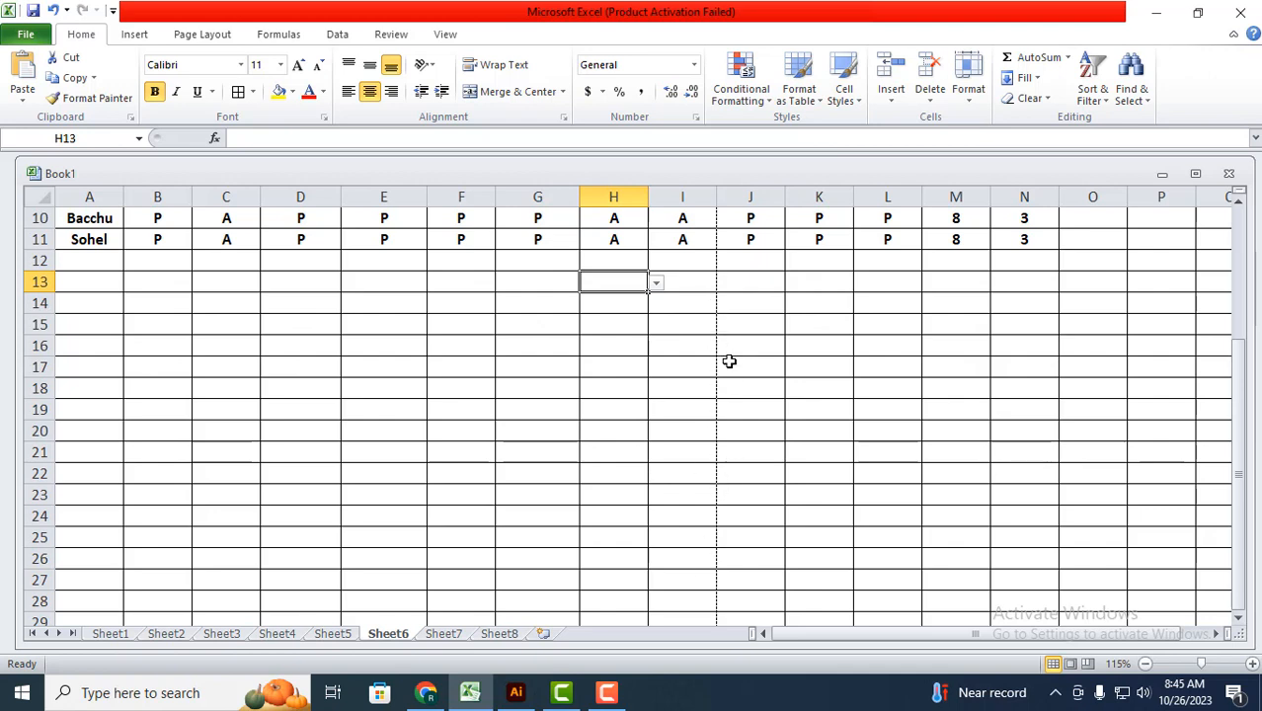
pyautogui.scroll(3, 713, 415)
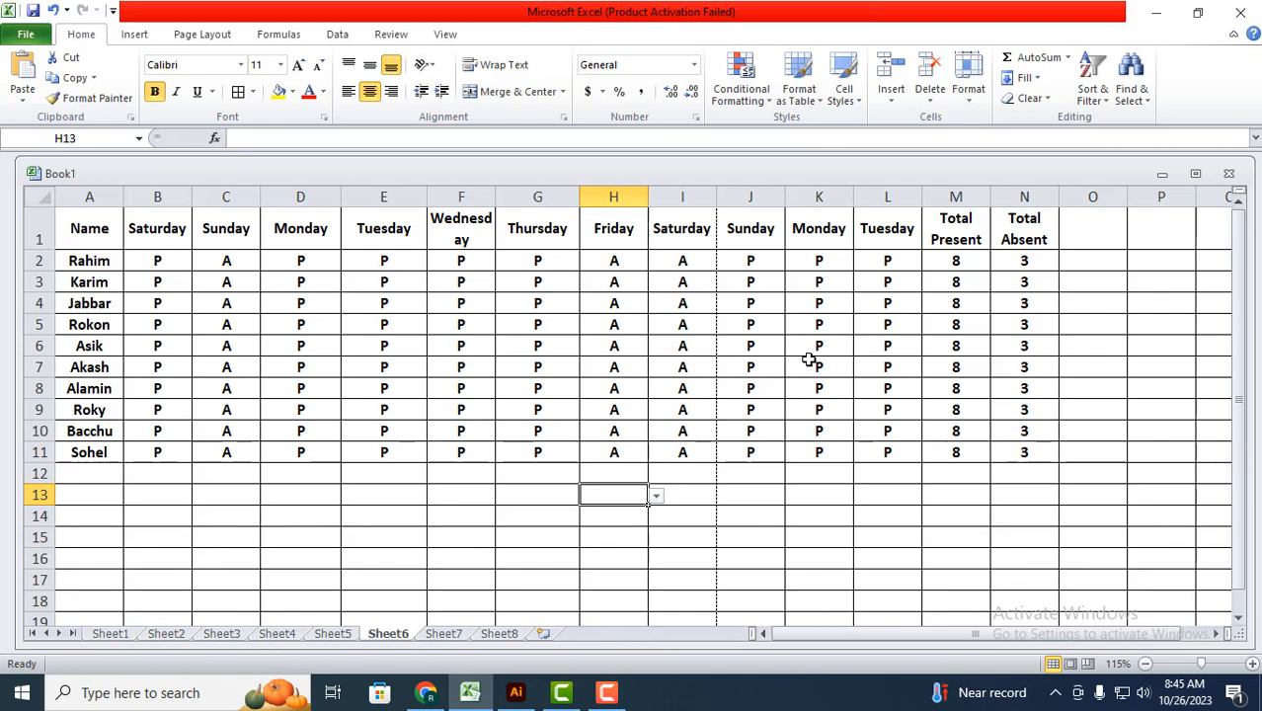
# Step: Set the page margins to Narrow and the paper size to A4 for the attendance sheet
pyautogui.click(183, 39)
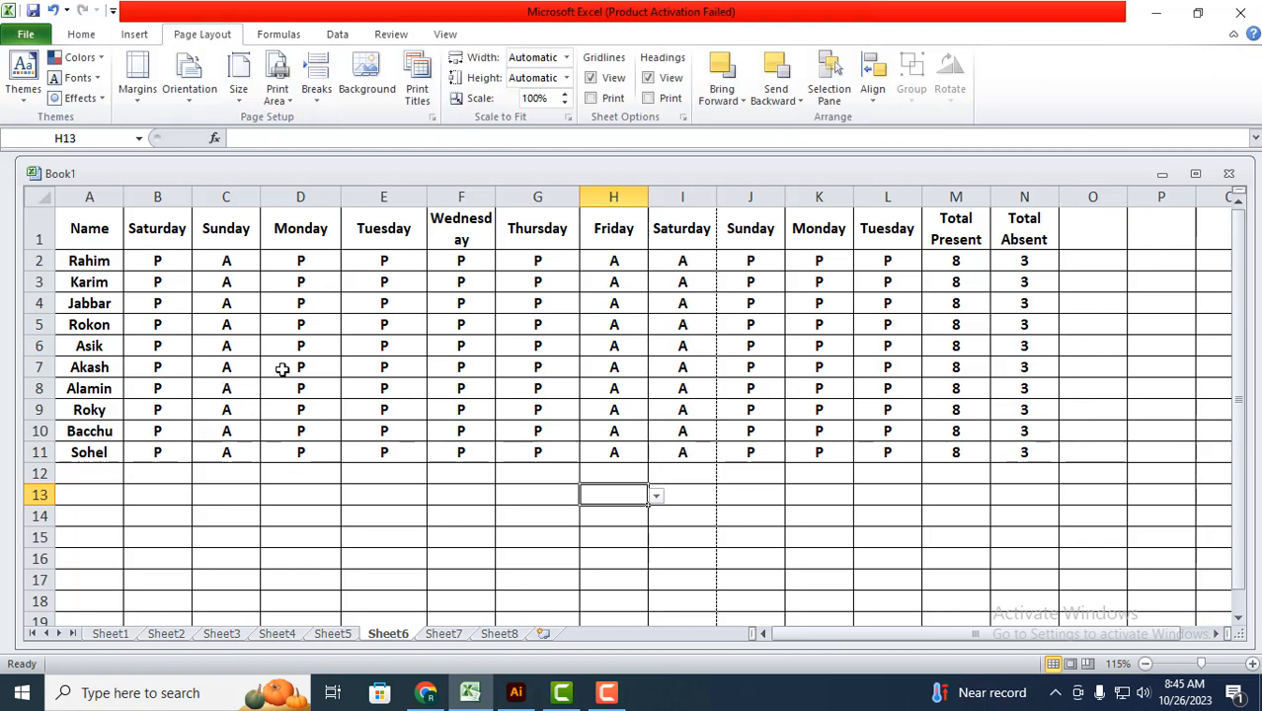
pyautogui.click(138, 111)
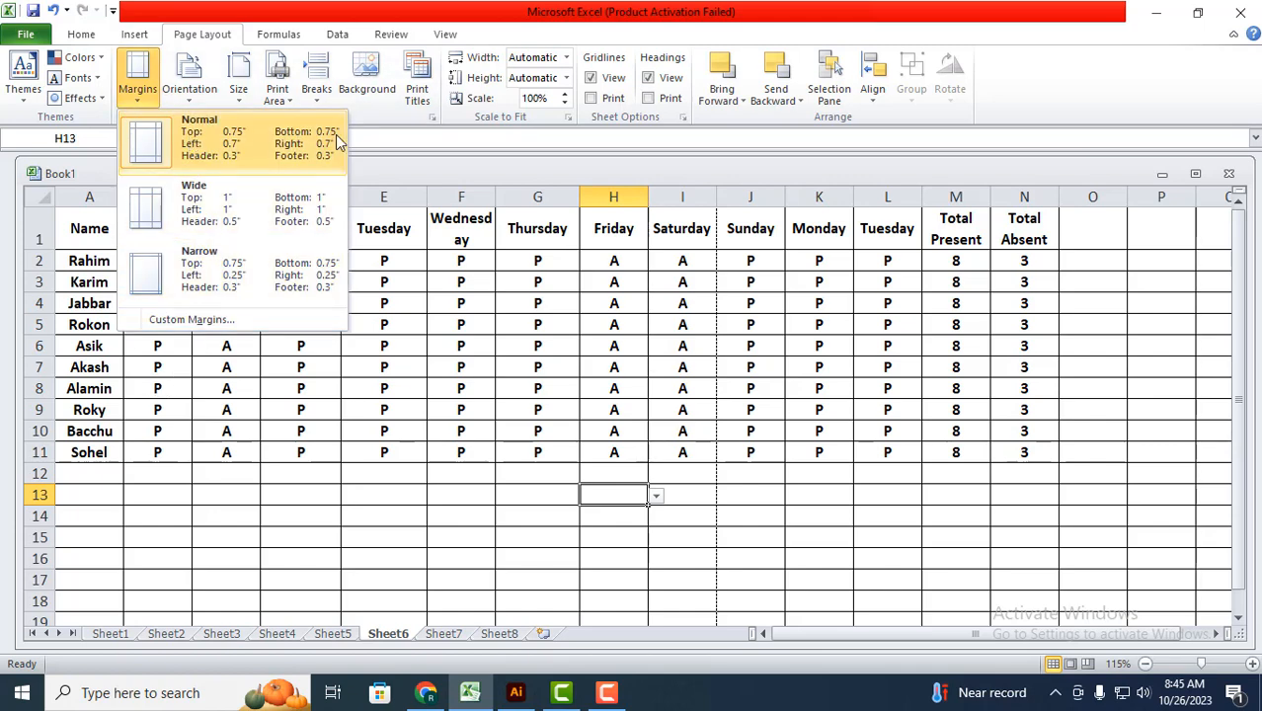
pyautogui.click(254, 277)
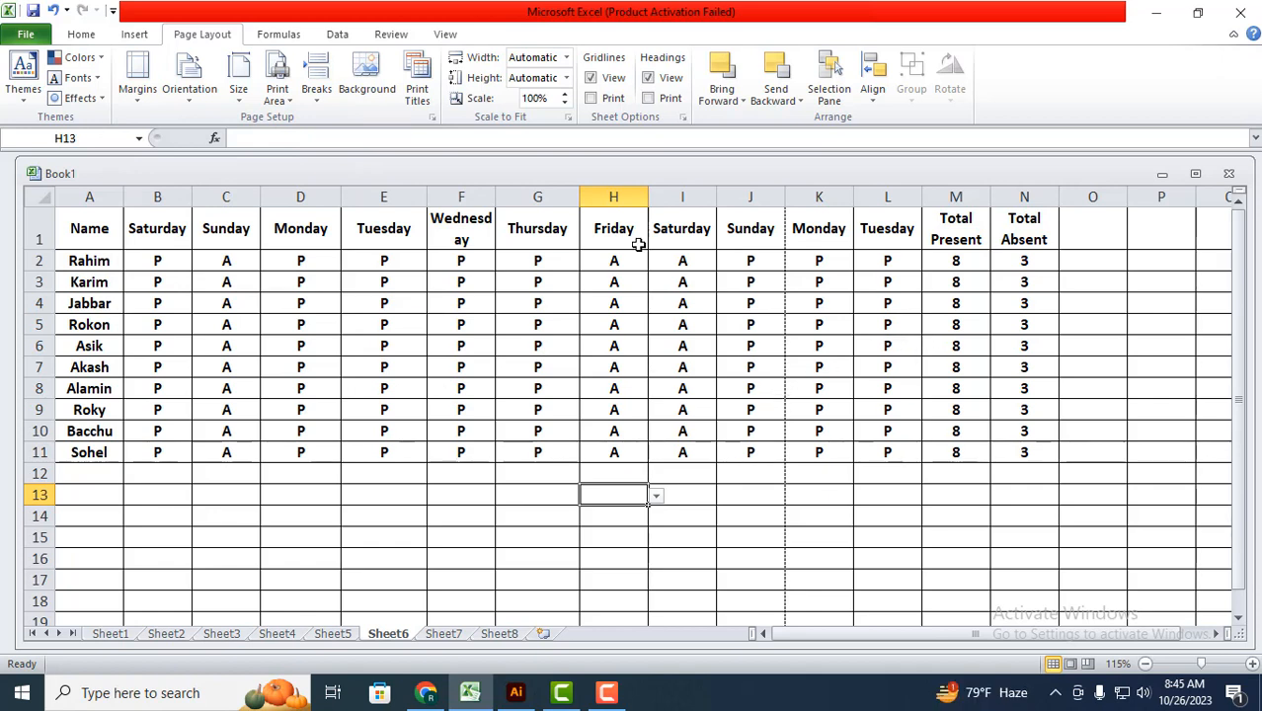
pyautogui.click(242, 99)
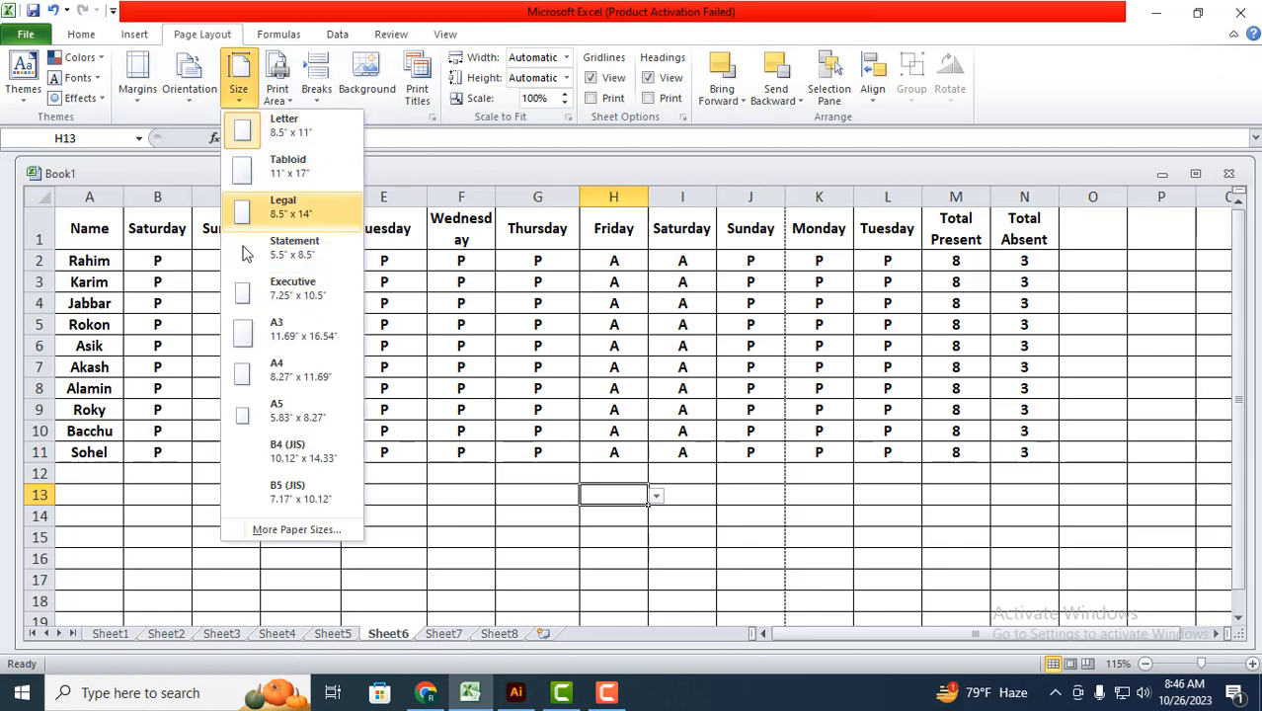
pyautogui.click(294, 375)
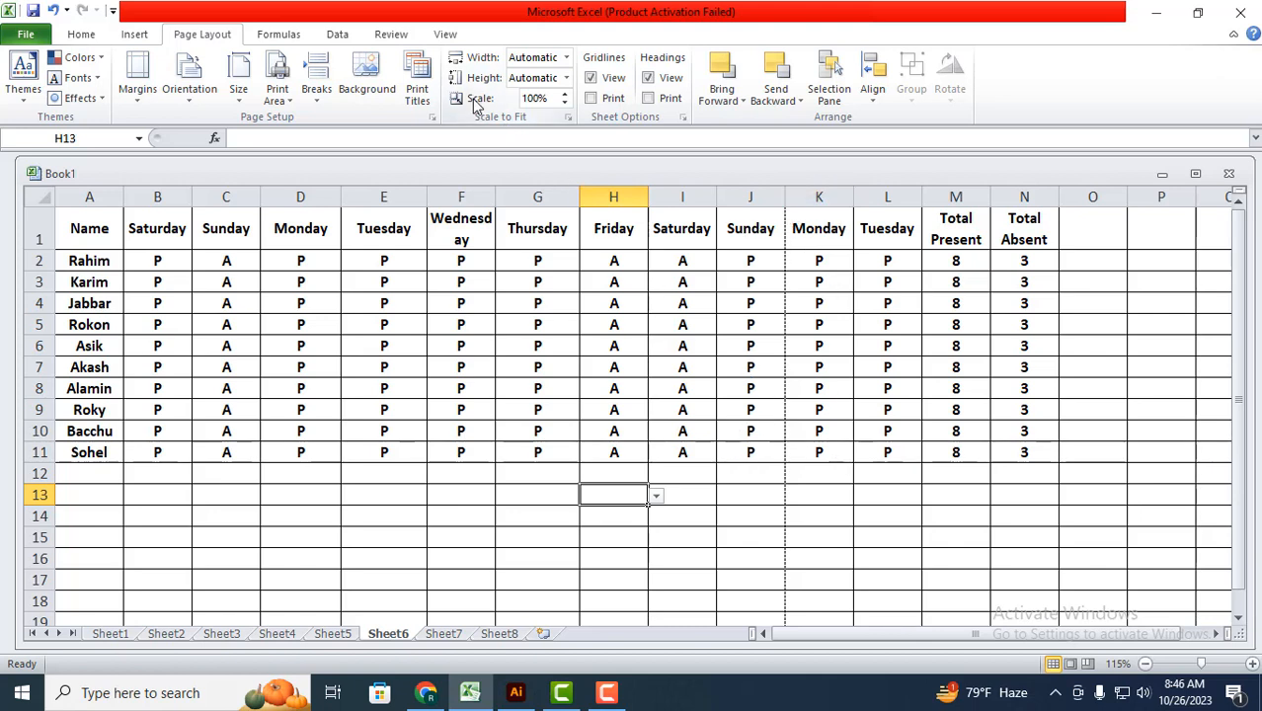
# Step: Try reducing the print scale to 90% and return it to 100%
pyautogui.click(565, 102)
pyautogui.click(565, 103)
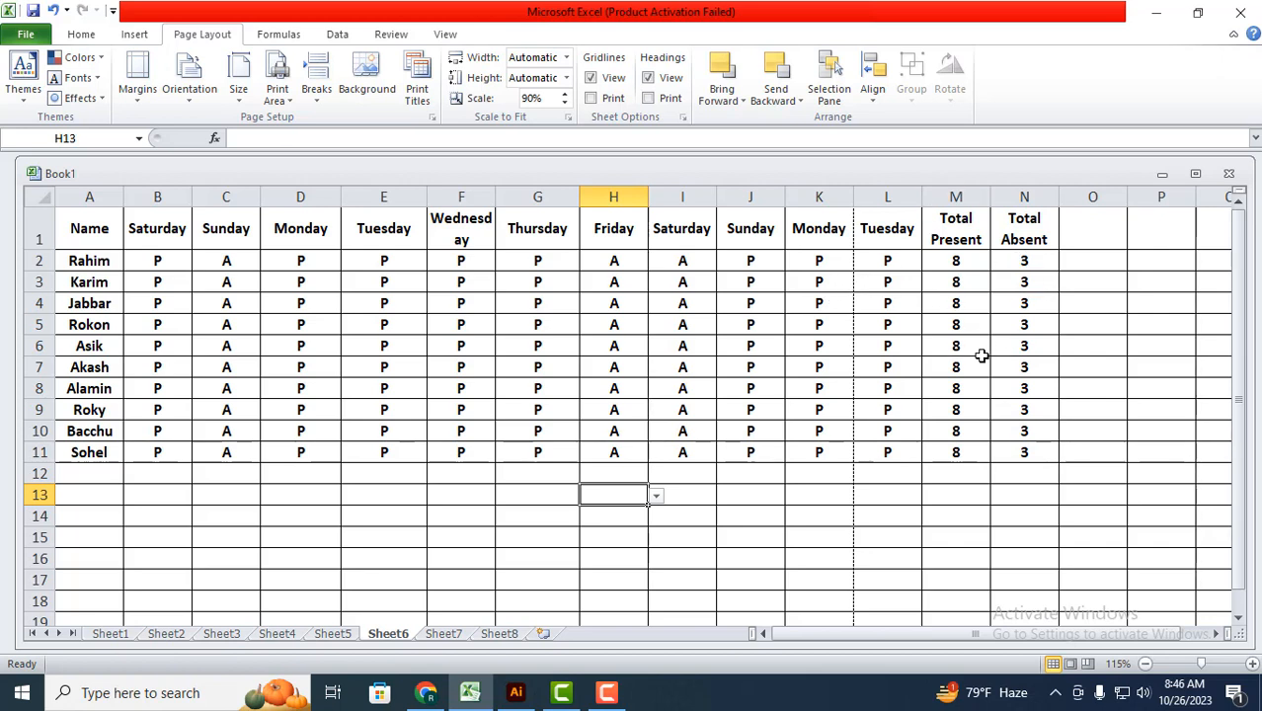
pyautogui.click(565, 93)
pyautogui.click(565, 93)
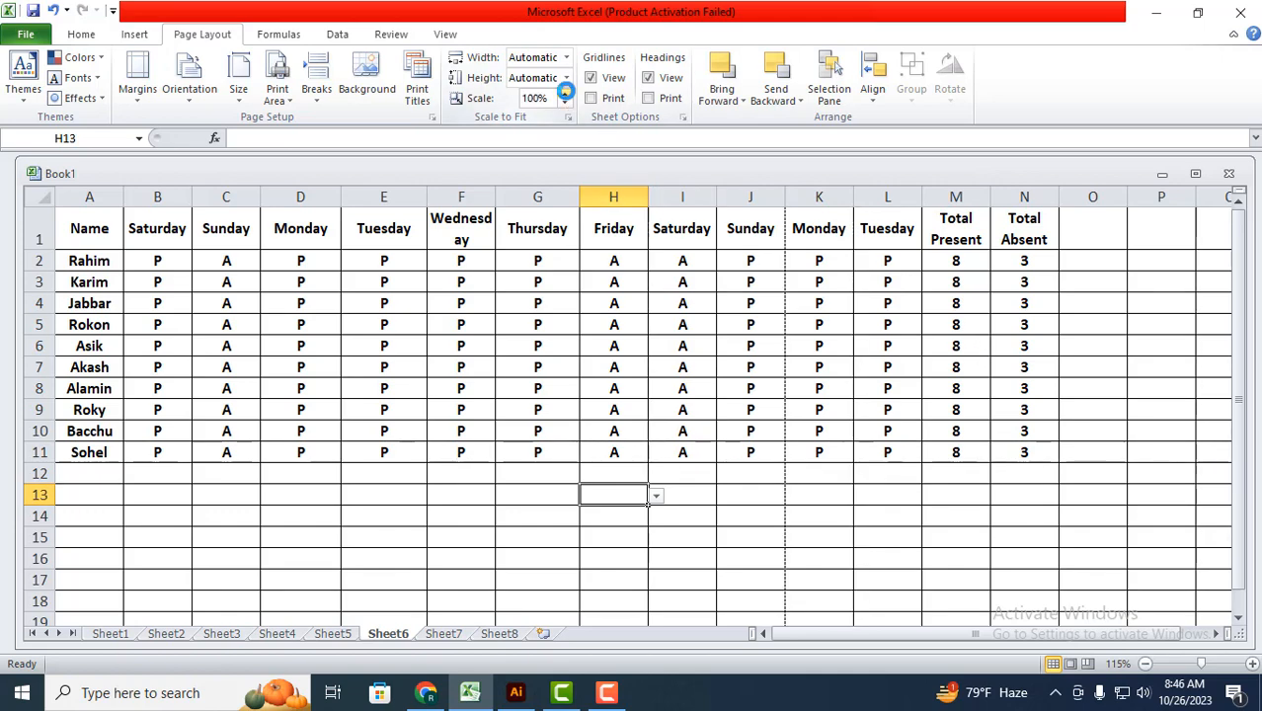
# Step: Change the page orientation to Landscape and check the page break against the table's last column
pyautogui.click(195, 95)
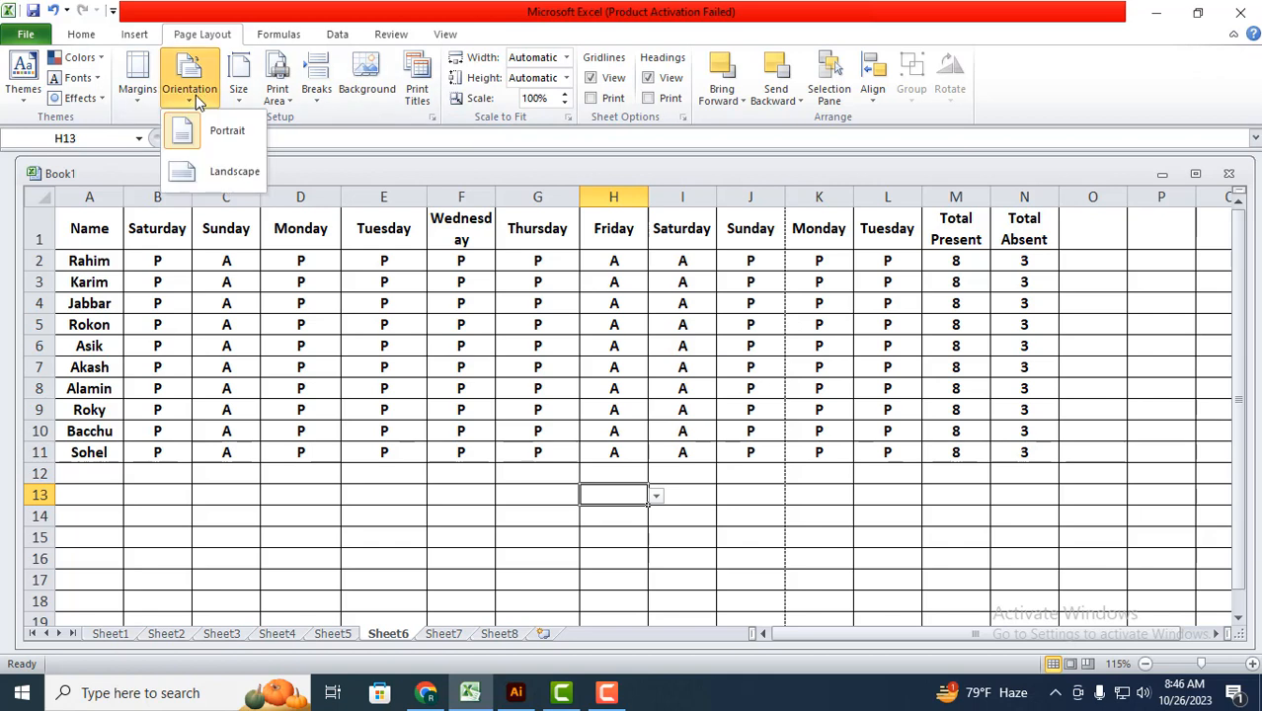
pyautogui.click(215, 175)
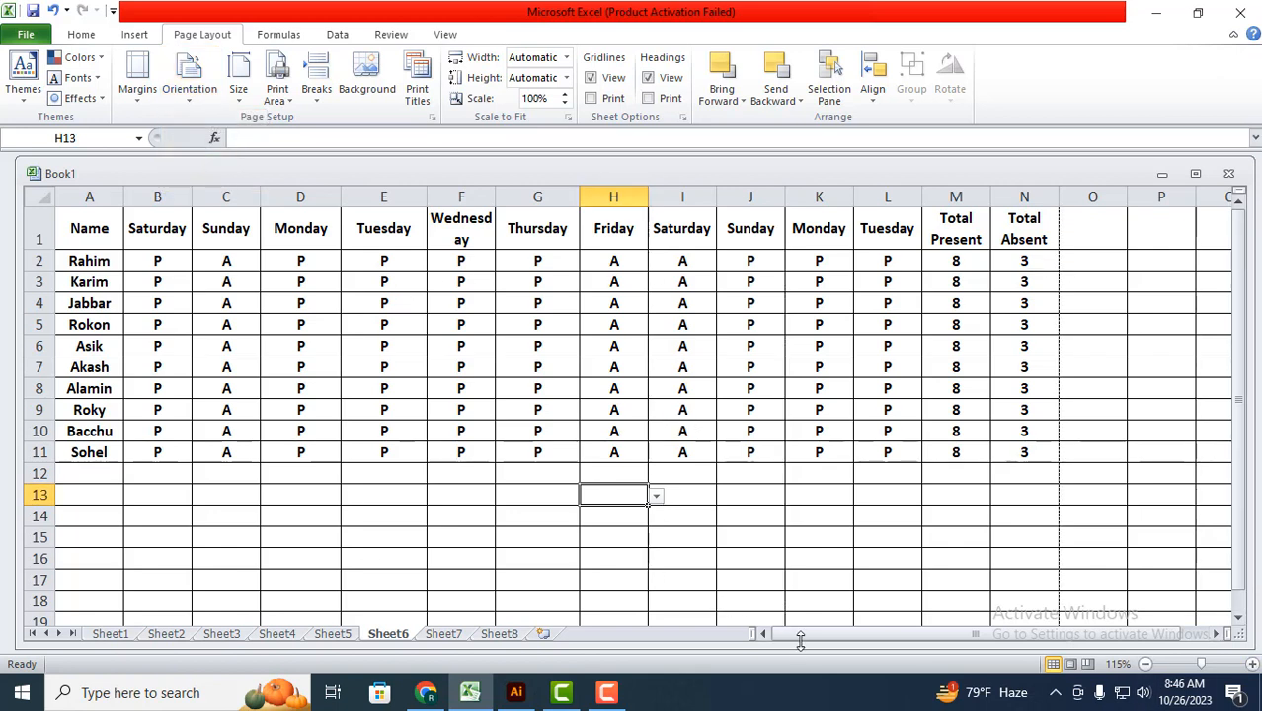
pyautogui.moveTo(484, 496); pyautogui.dragTo(1175, 493)
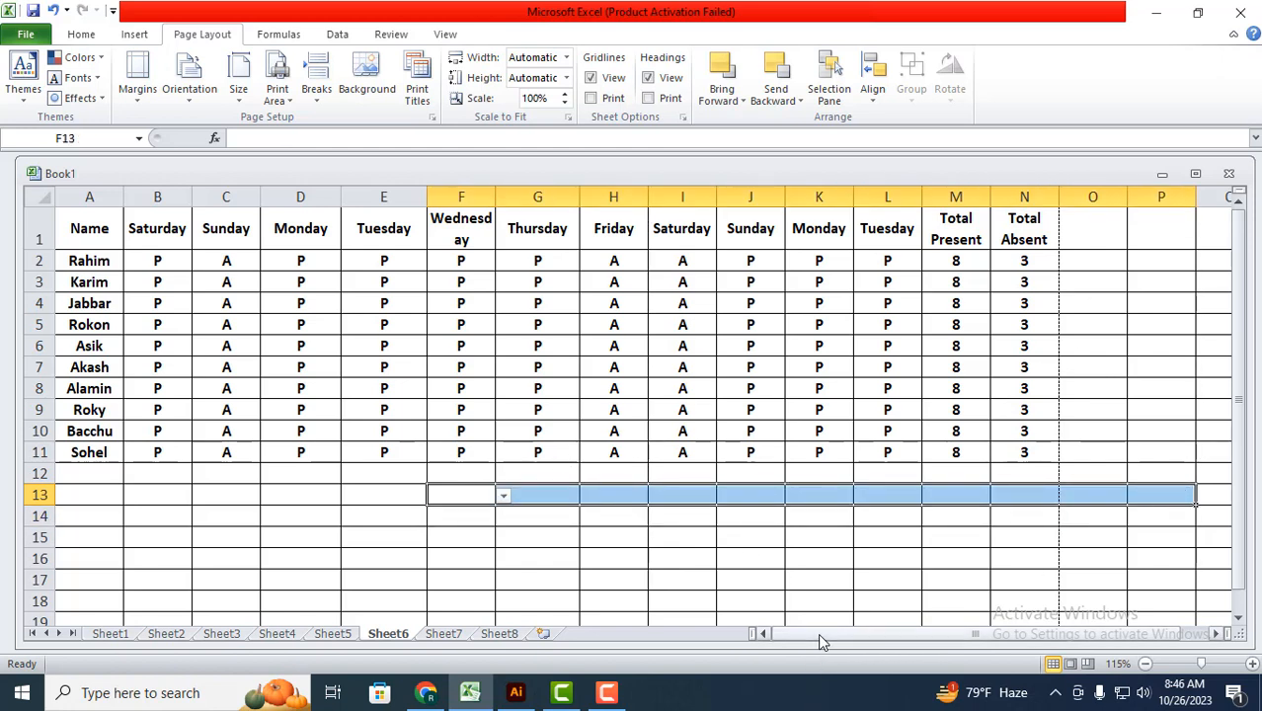
pyautogui.click(809, 539)
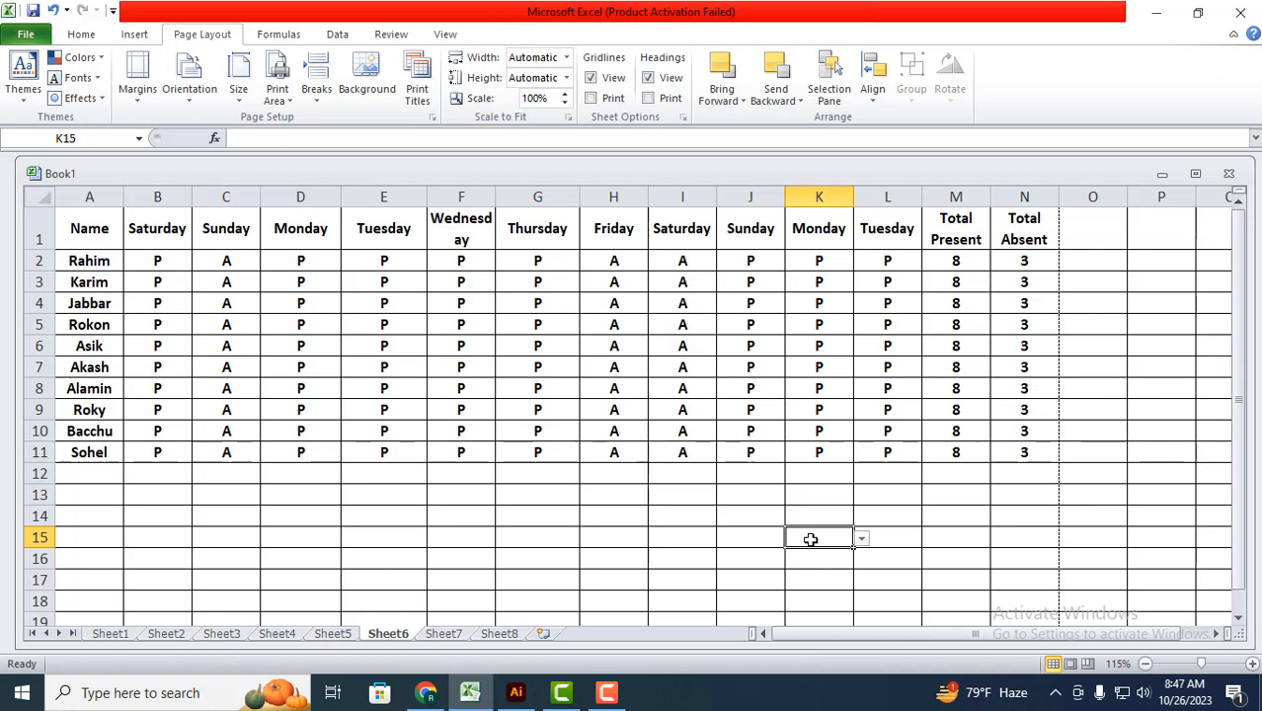
# Step: Try the A3 paper size and check where the page break falls beyond the attendance table
pyautogui.click(242, 96)
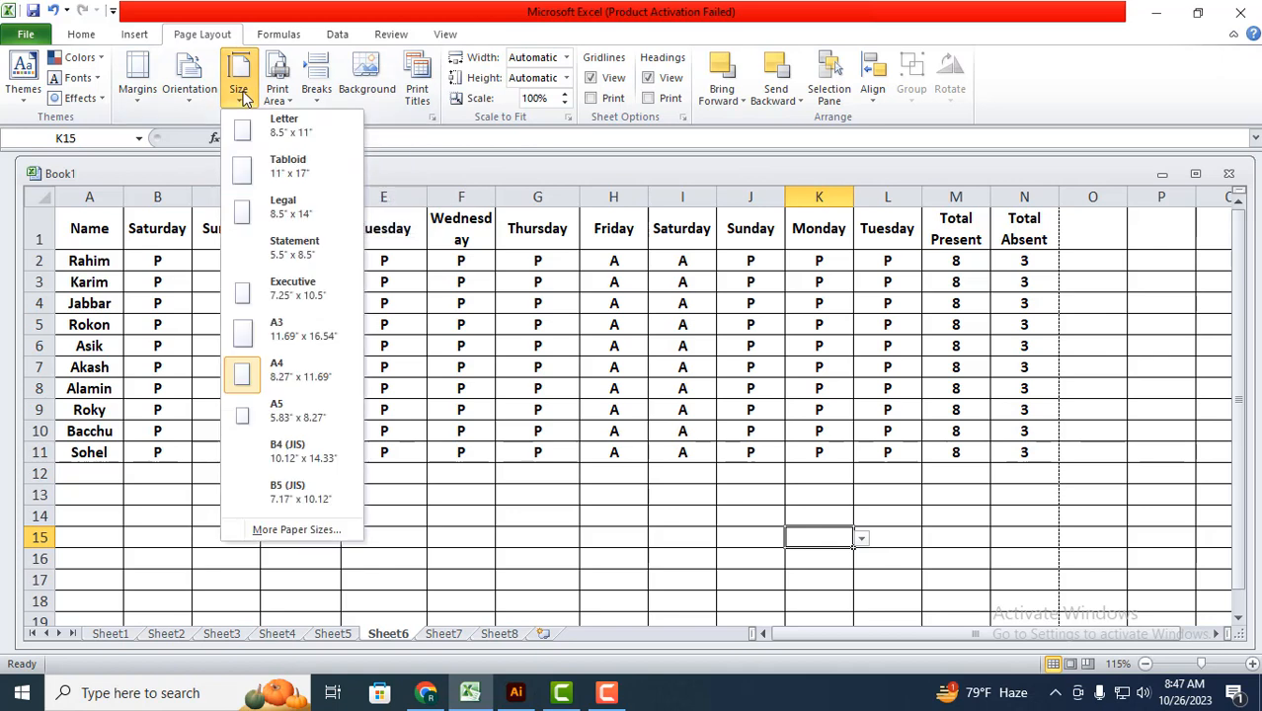
pyautogui.click(305, 340)
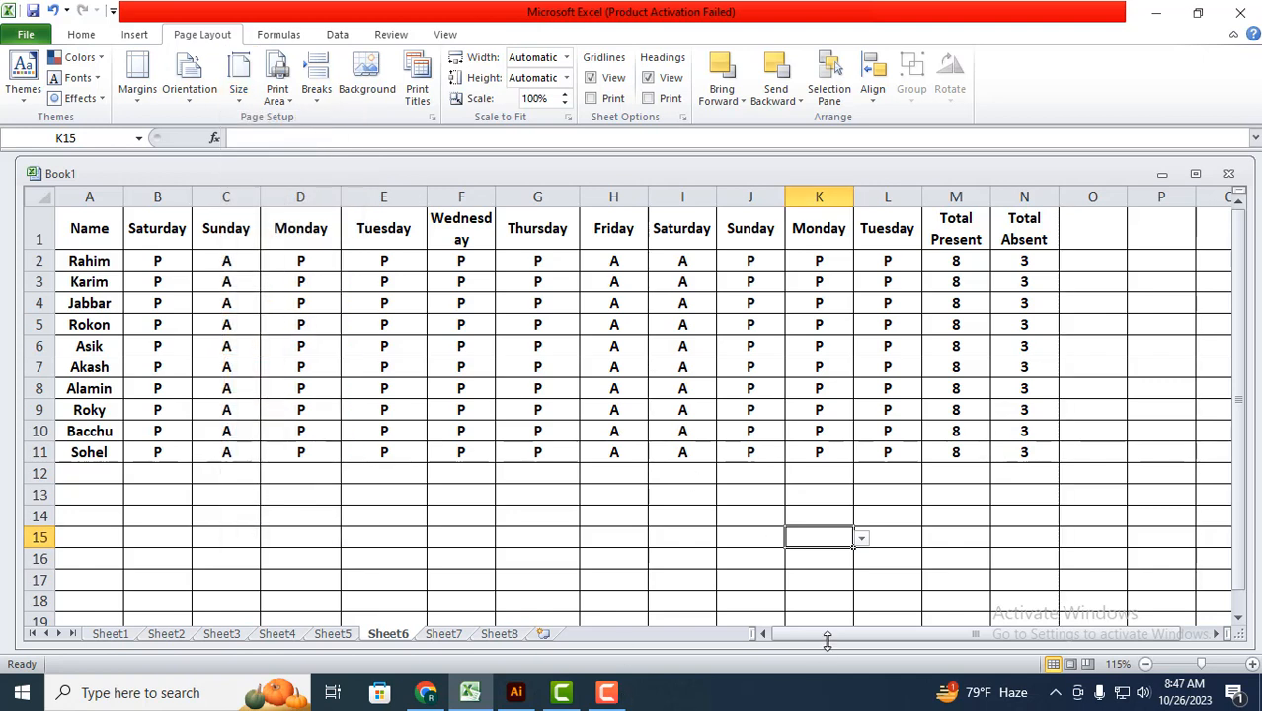
pyautogui.moveTo(828, 640); pyautogui.dragTo(1053, 613)
pyautogui.click(1032, 537)
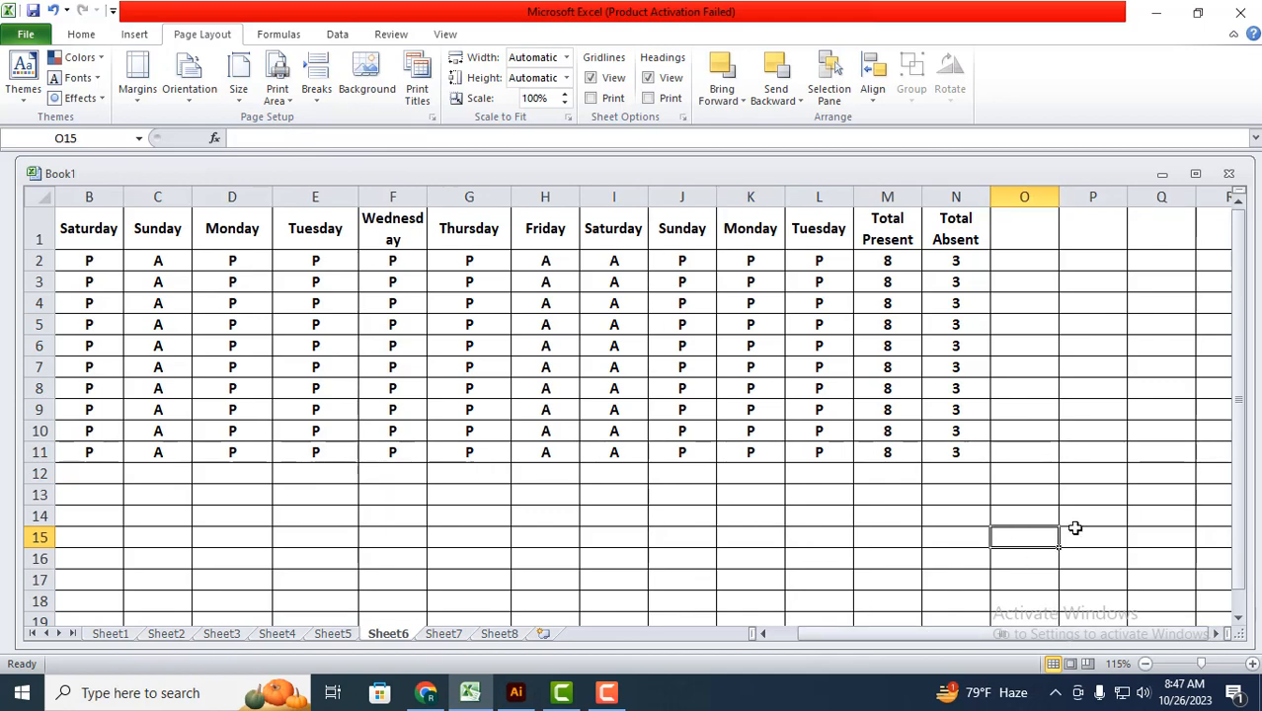
pyautogui.moveTo(1075, 529); pyautogui.dragTo(1135, 494)
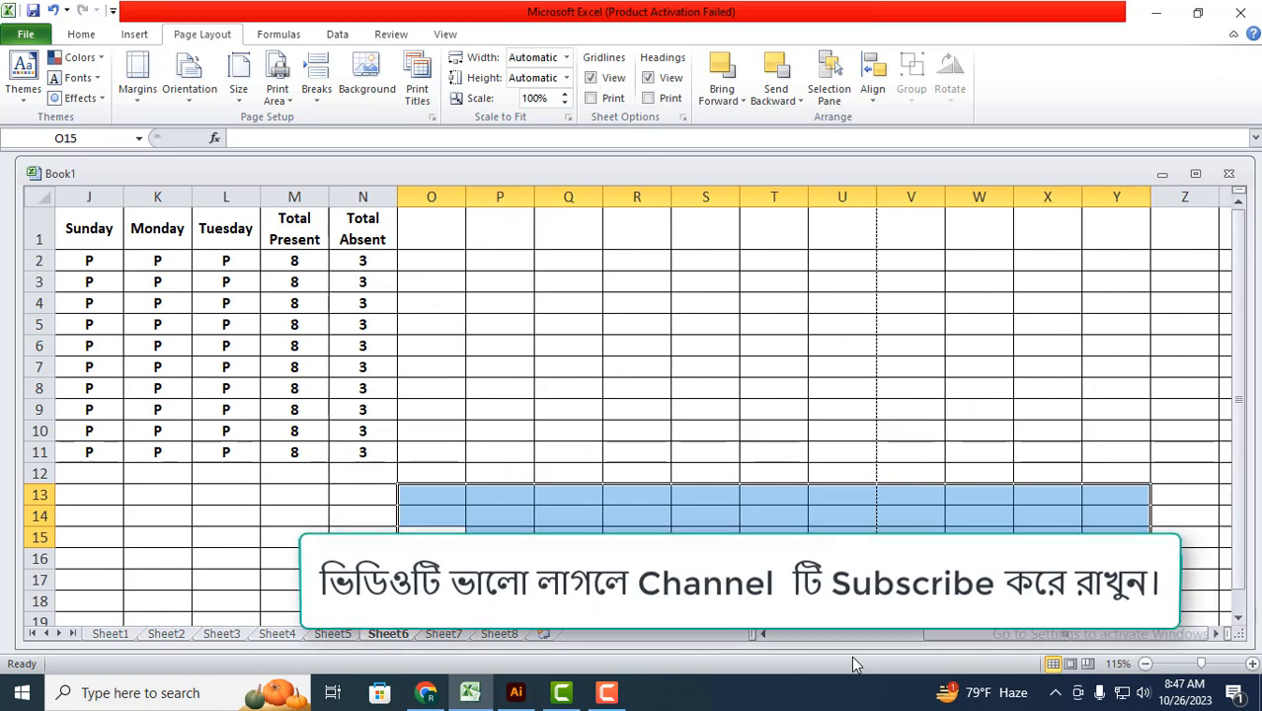
pyautogui.moveTo(939, 633); pyautogui.dragTo(783, 647)
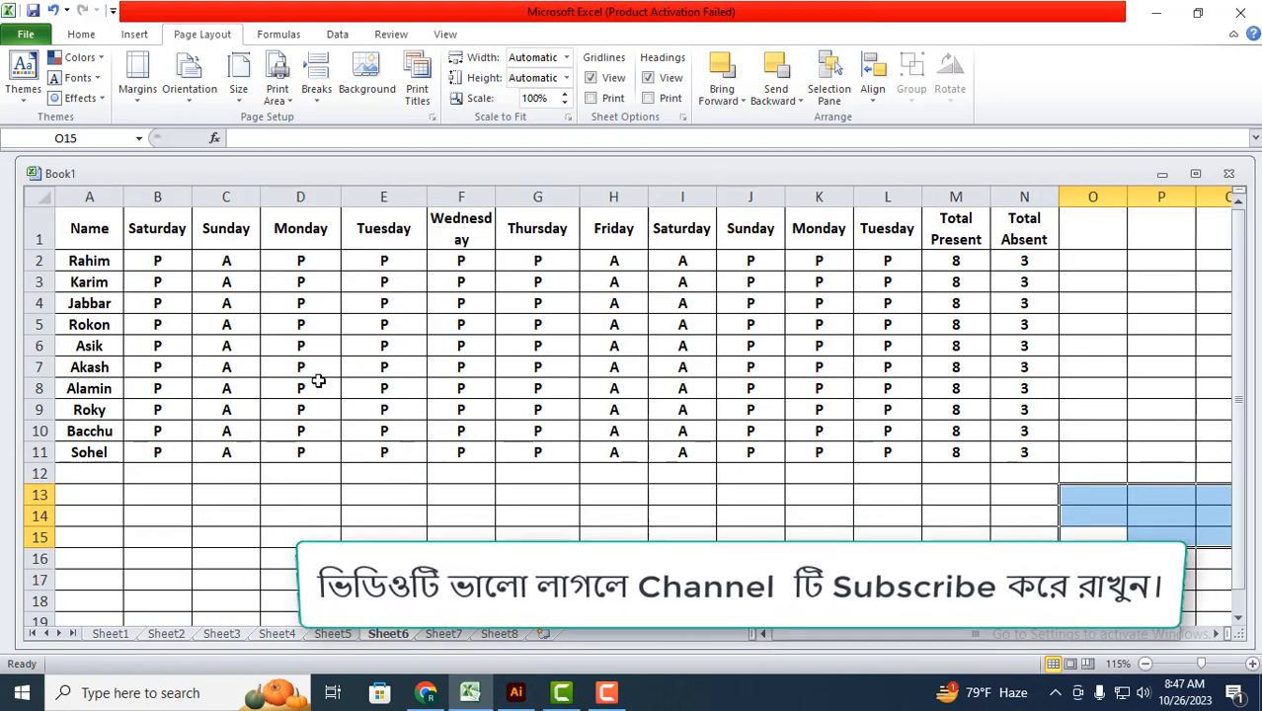
# Step: Set the paper size back to A4 and open the print preview of the attendance sheet
pyautogui.click(242, 94)
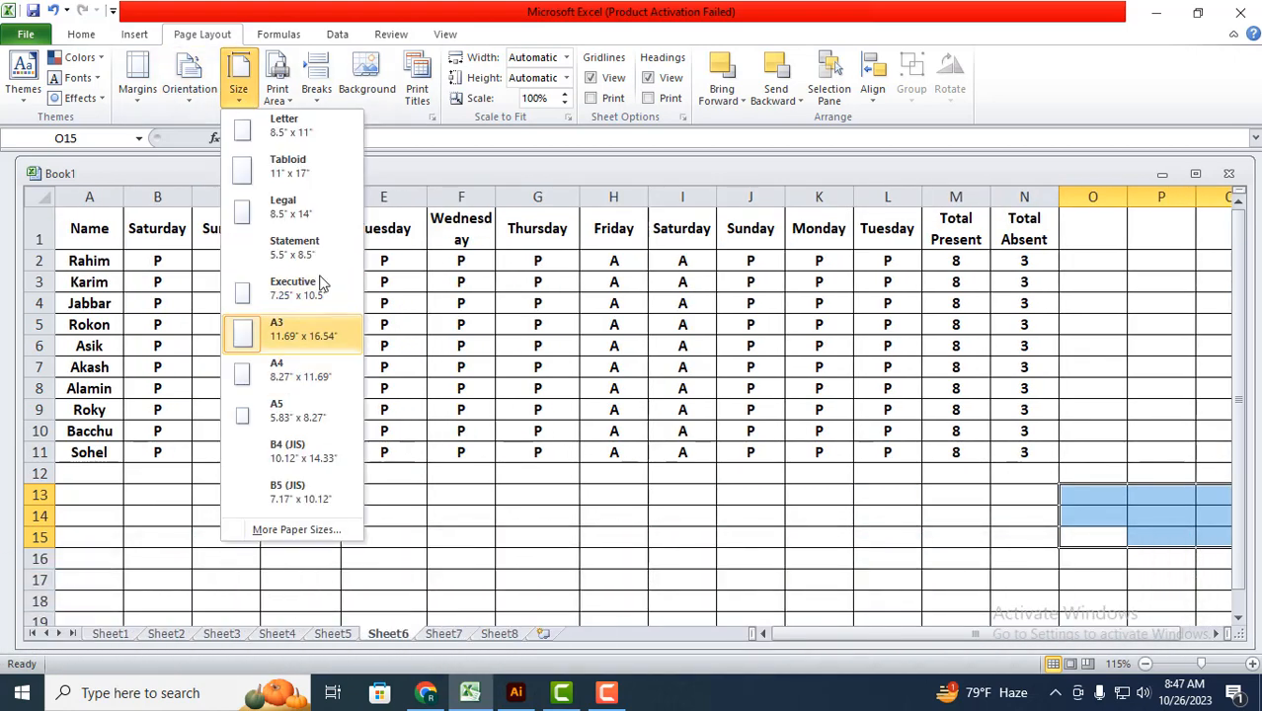
pyautogui.click(302, 375)
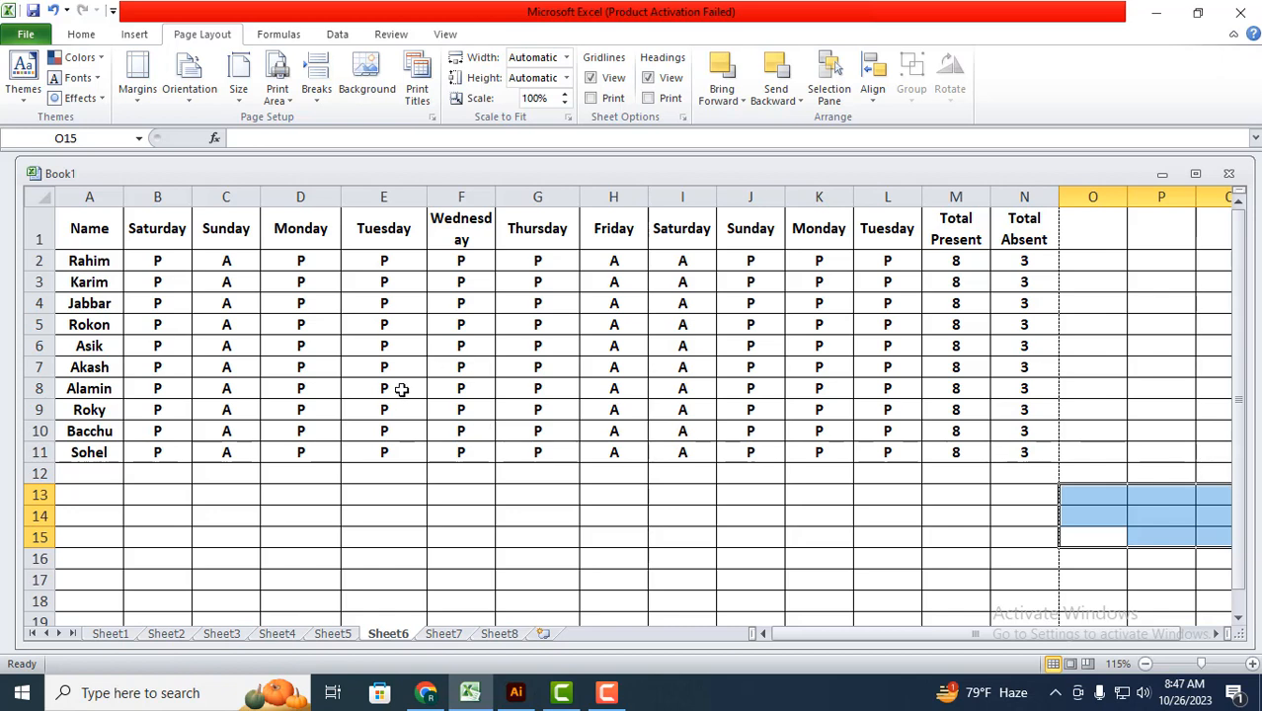
pyautogui.click(711, 452)
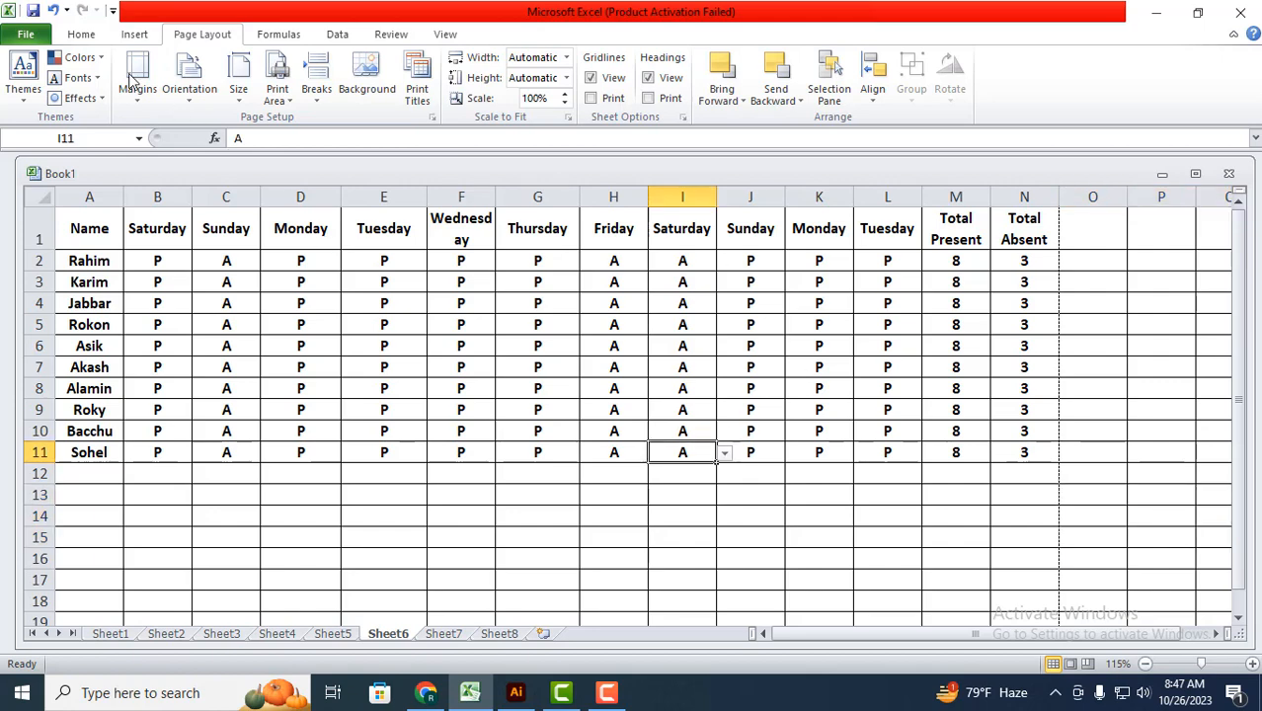
pyautogui.click(25, 34)
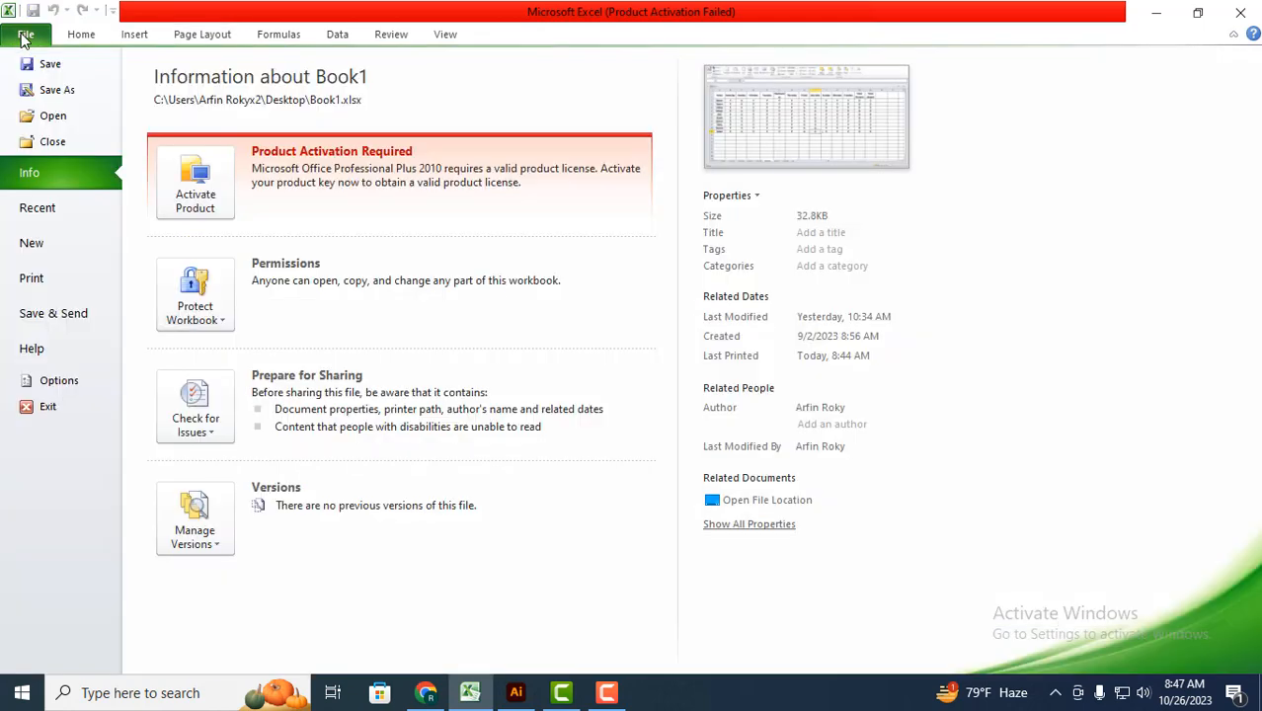
pyautogui.click(56, 280)
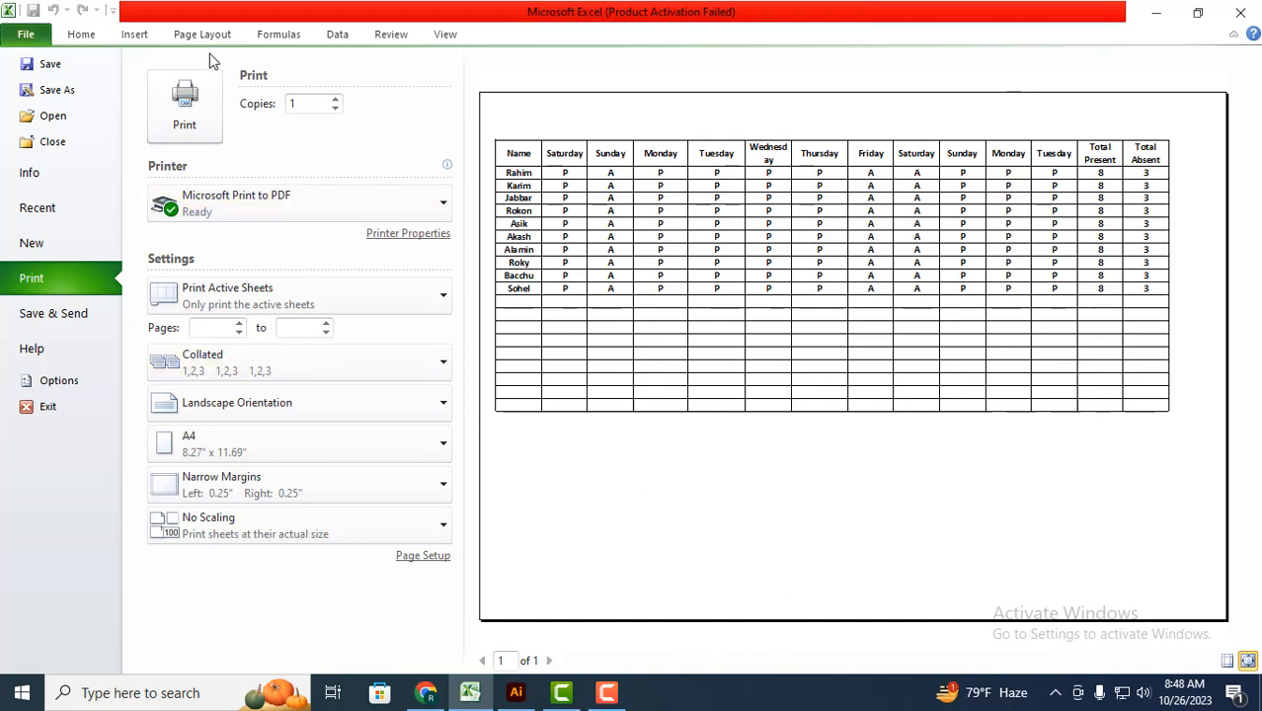
# Step: Leave the print preview and insert an entire blank column before the Name column
pyautogui.click(82, 35)
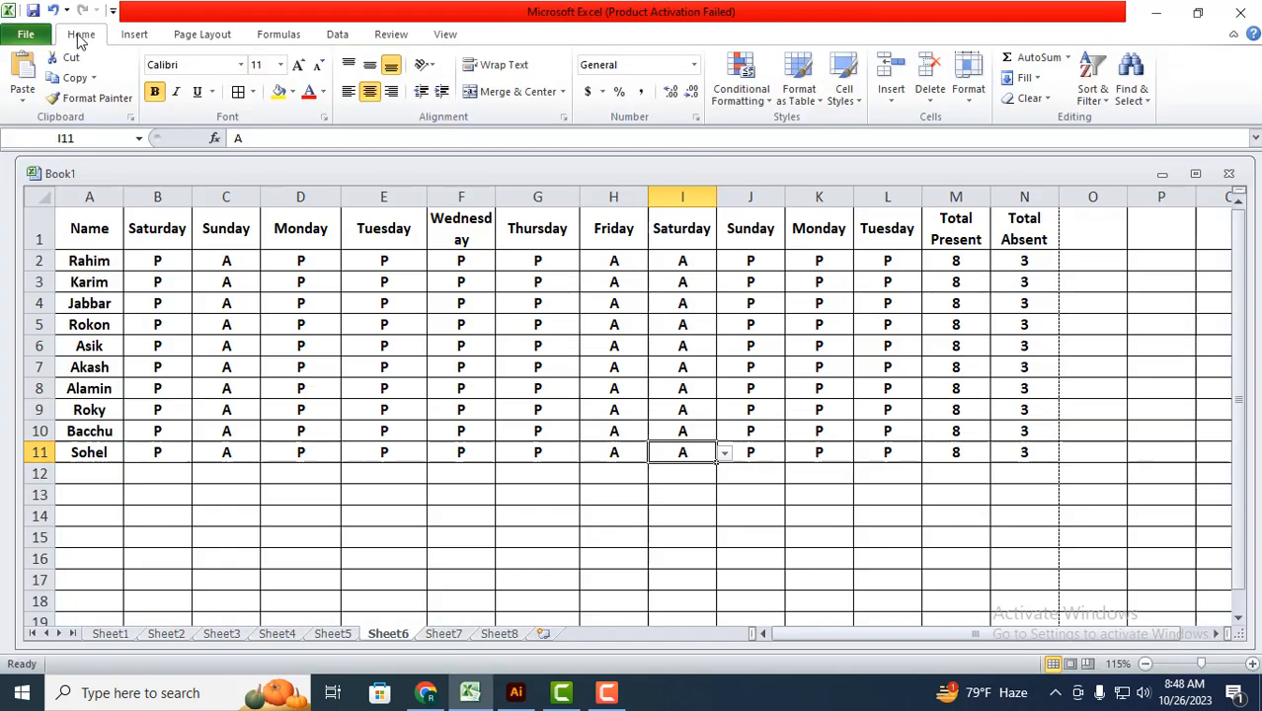
pyautogui.click(103, 283)
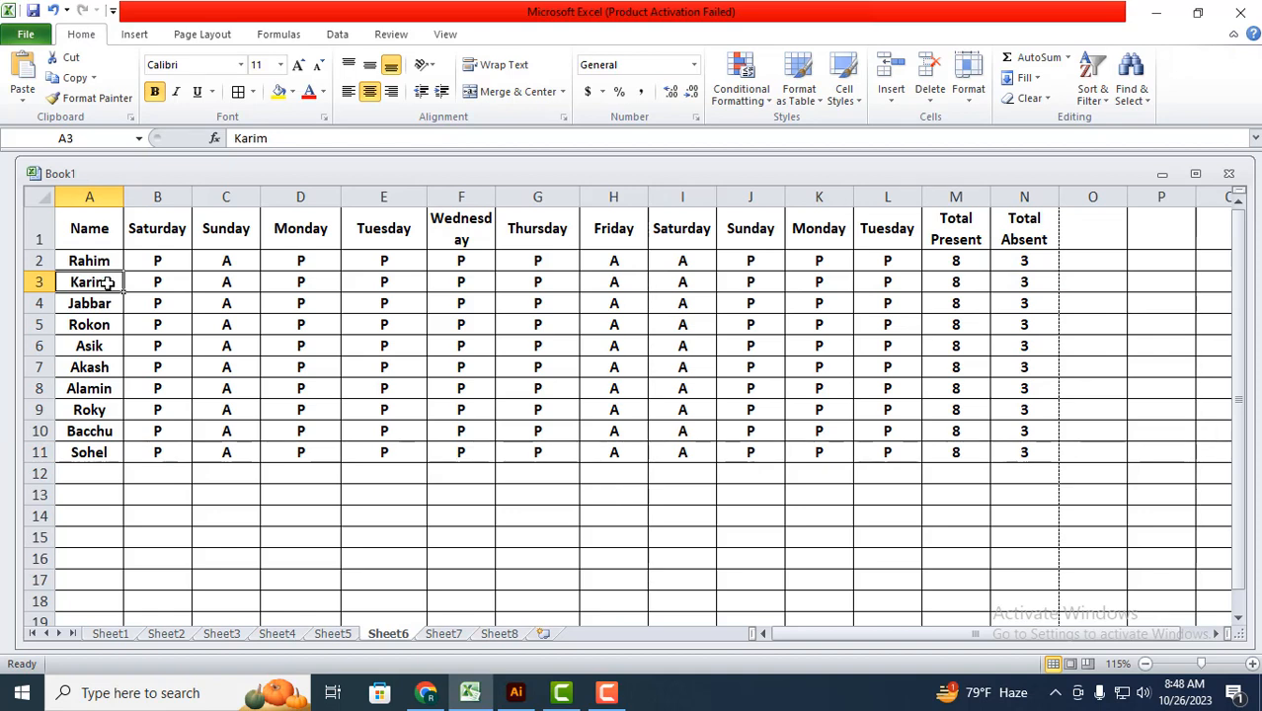
pyautogui.rightClick(107, 283)
pyautogui.click(174, 406)
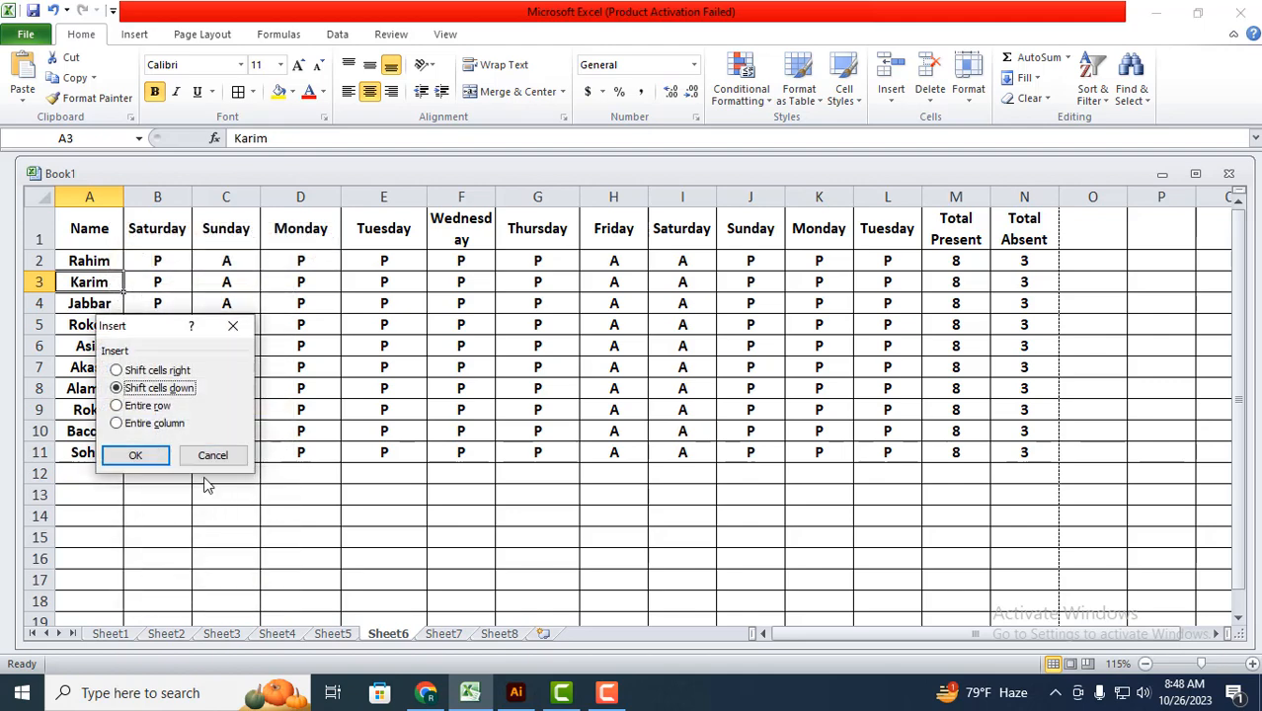
pyautogui.click(134, 407)
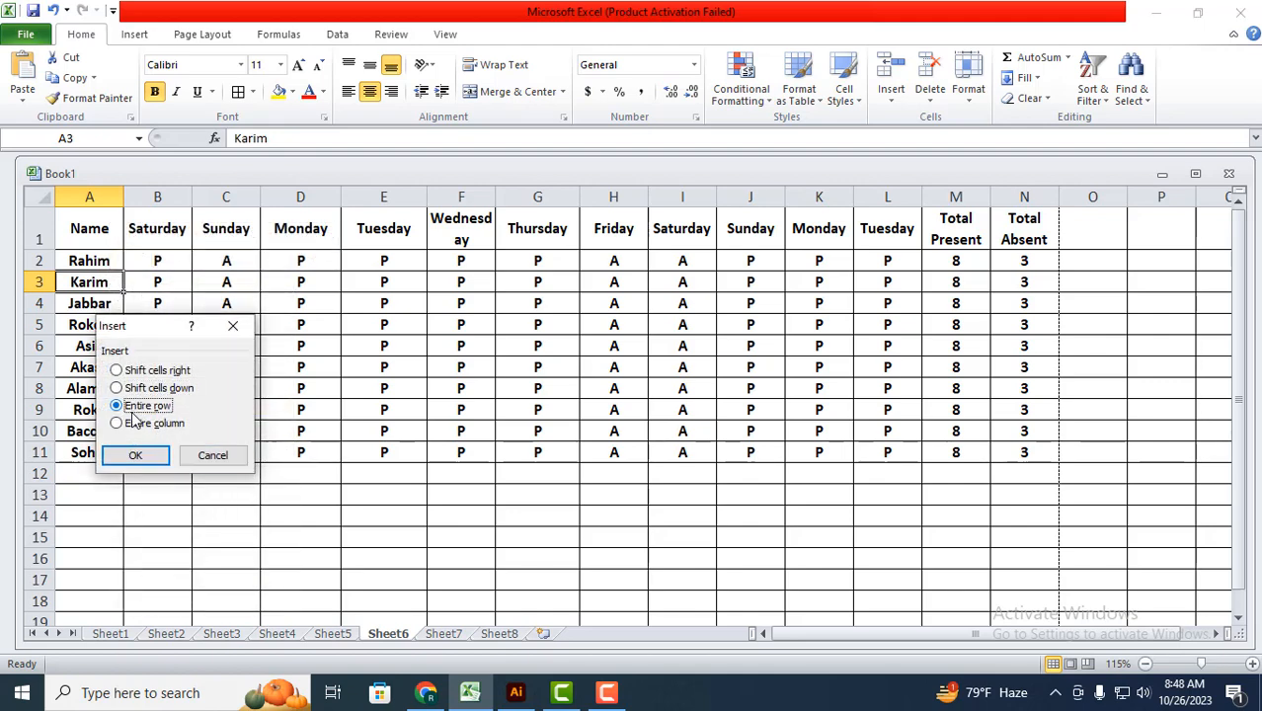
pyautogui.click(135, 425)
pyautogui.click(145, 455)
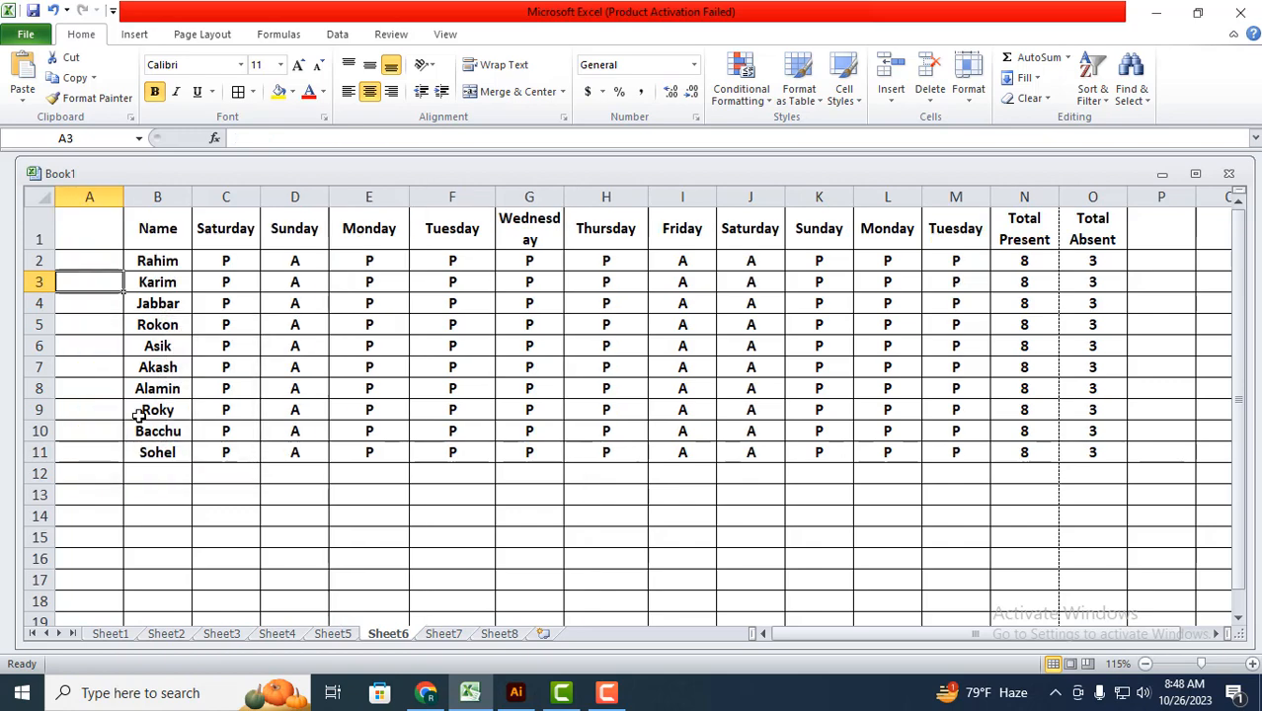
# Step: Insert an entire blank row above the attendance table's header row
pyautogui.rightClick(110, 229)
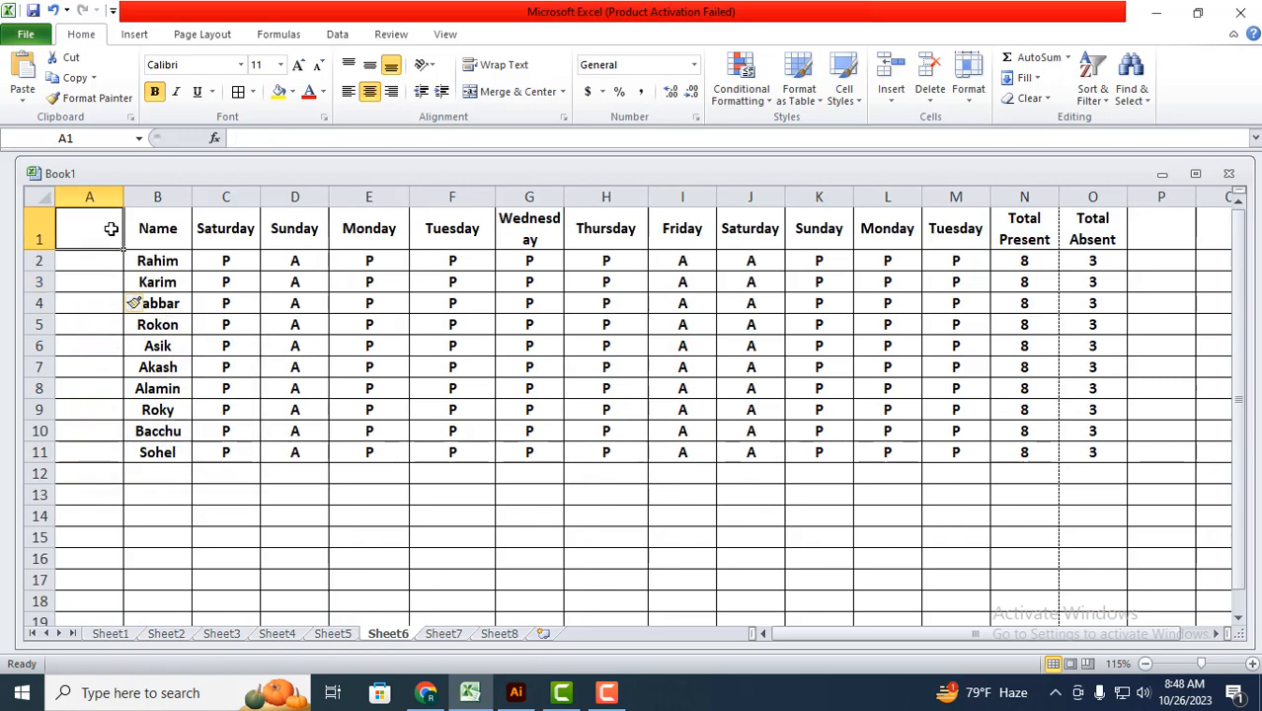
pyautogui.click(160, 351)
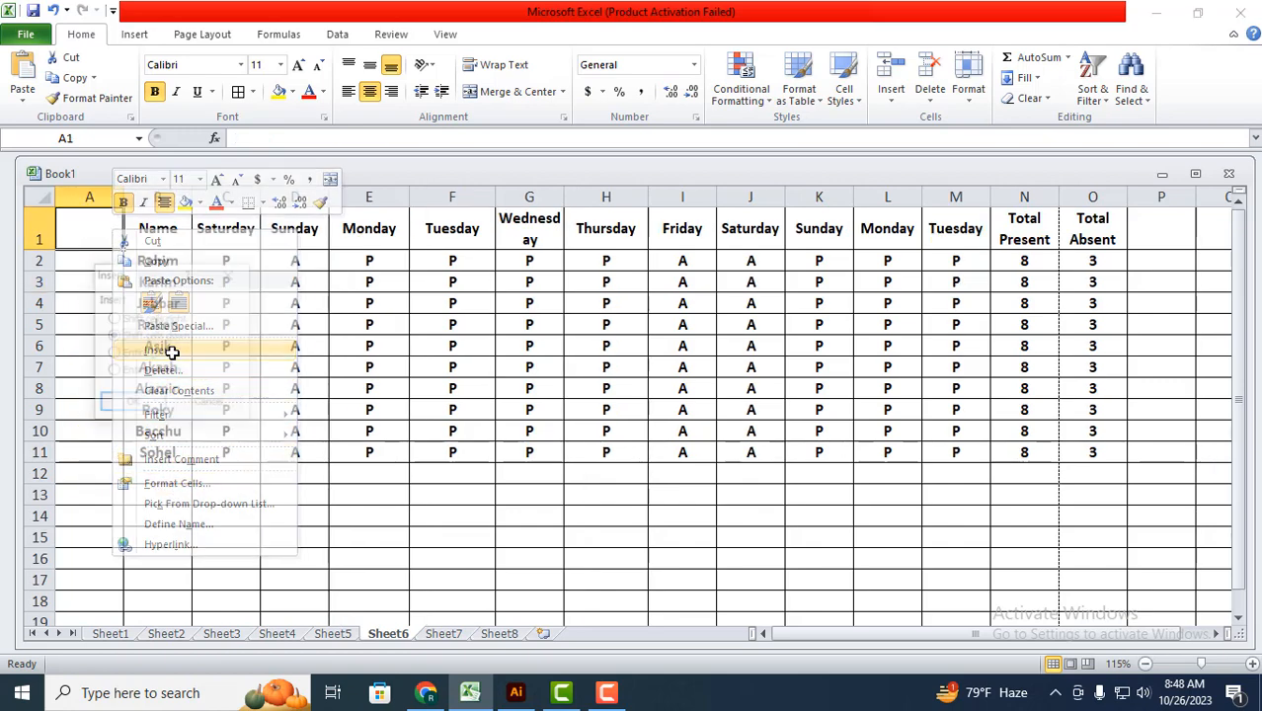
pyautogui.click(145, 353)
pyautogui.click(133, 403)
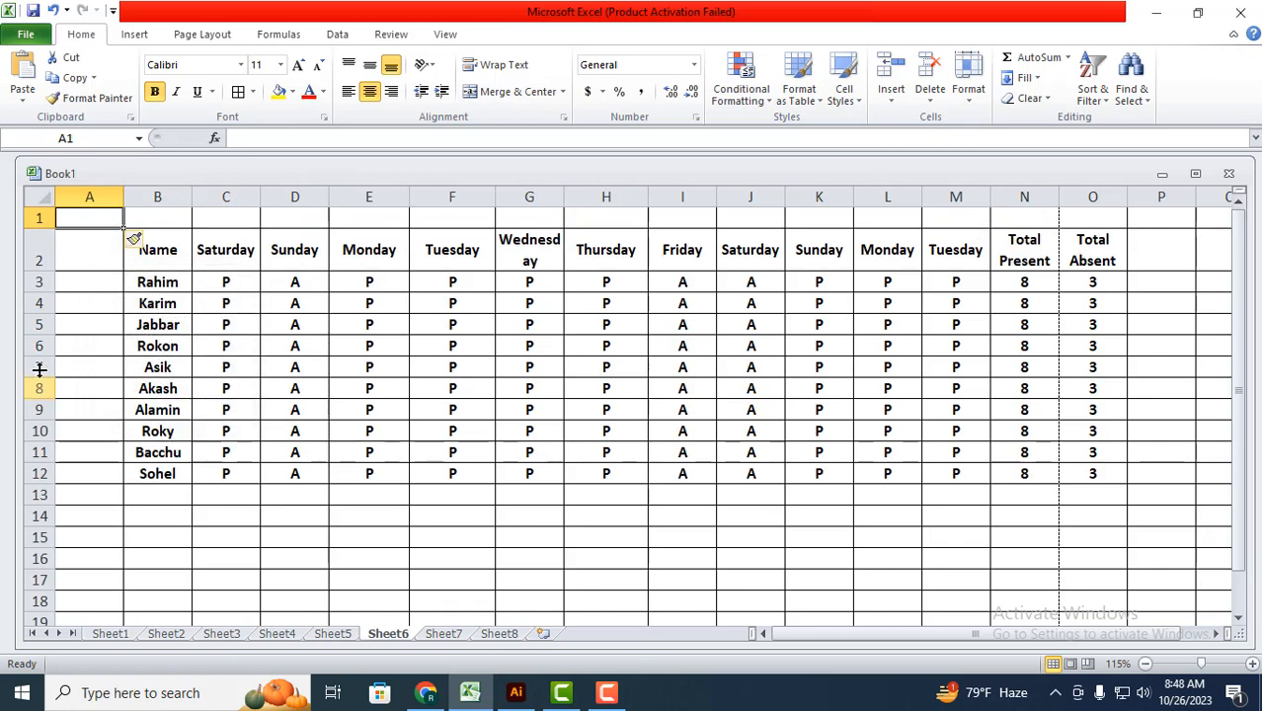
# Step: Enter 1 and 2 in A3 and A4 and fill the series down to 10 beside the names
pyautogui.click(70, 283)
pyautogui.write('1')
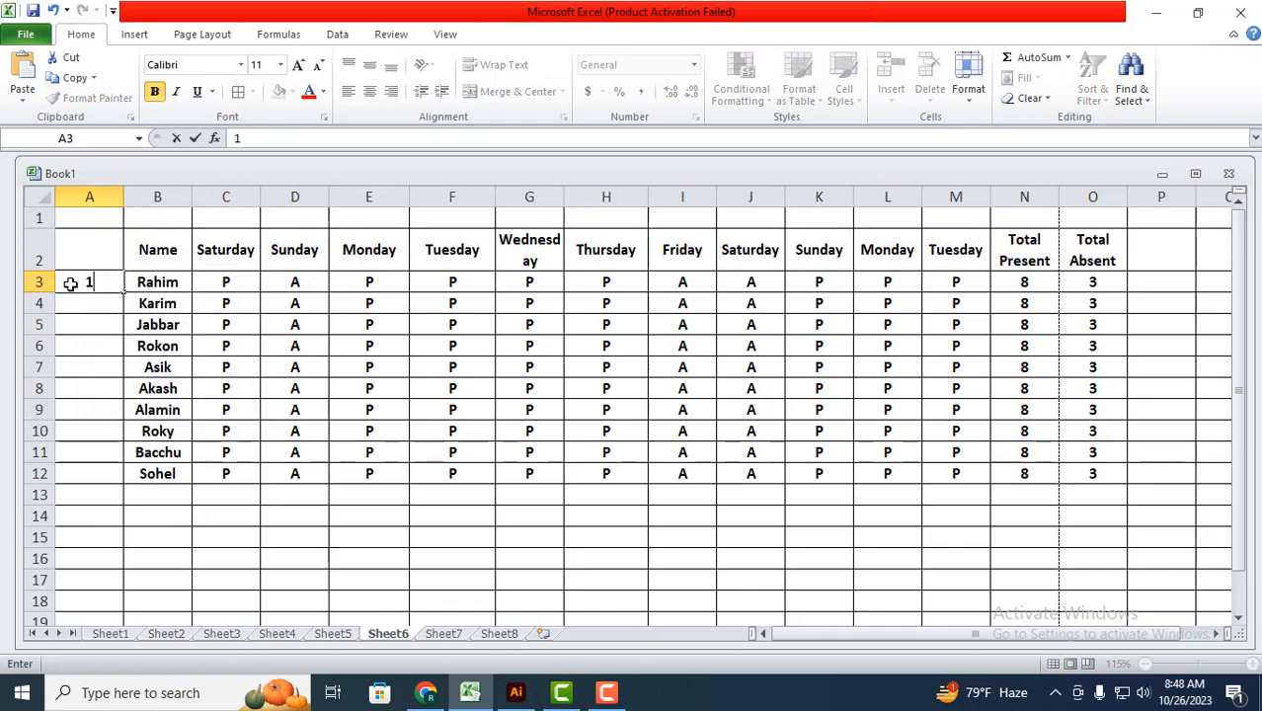
pyautogui.press('Return')
pyautogui.write('2')
pyautogui.click(106, 336)
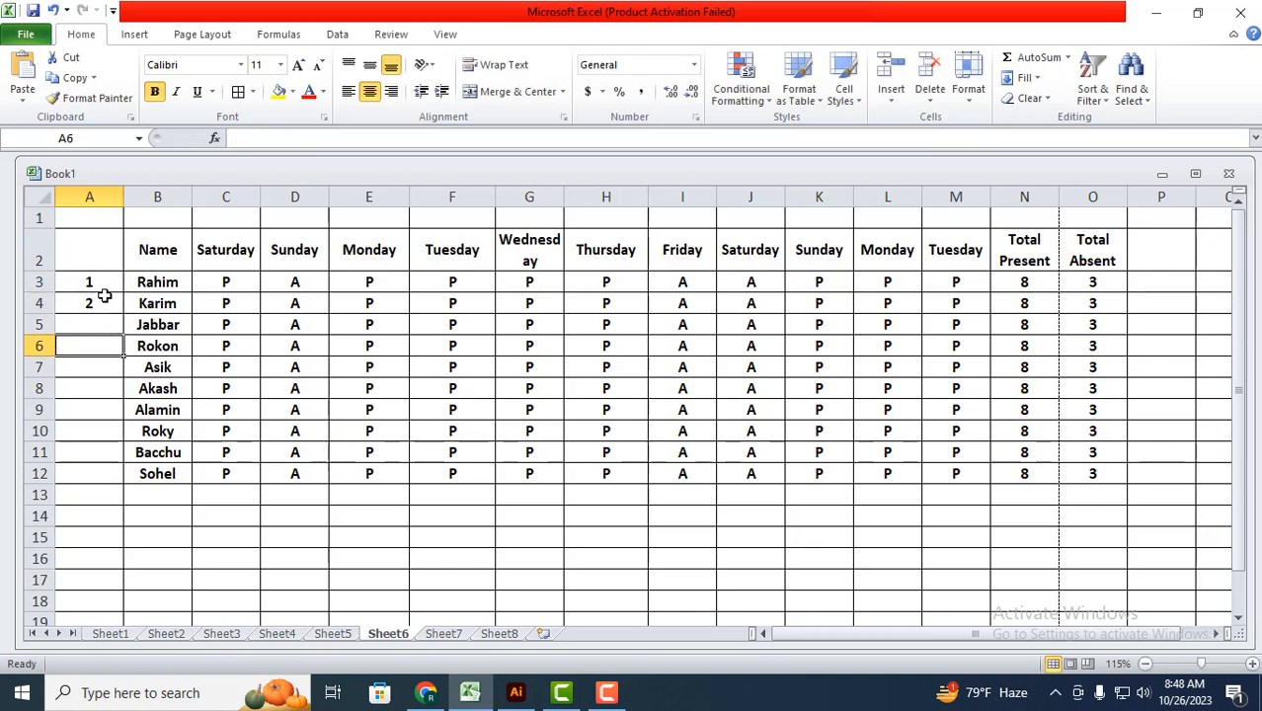
pyautogui.moveTo(97, 282); pyautogui.dragTo(121, 491)
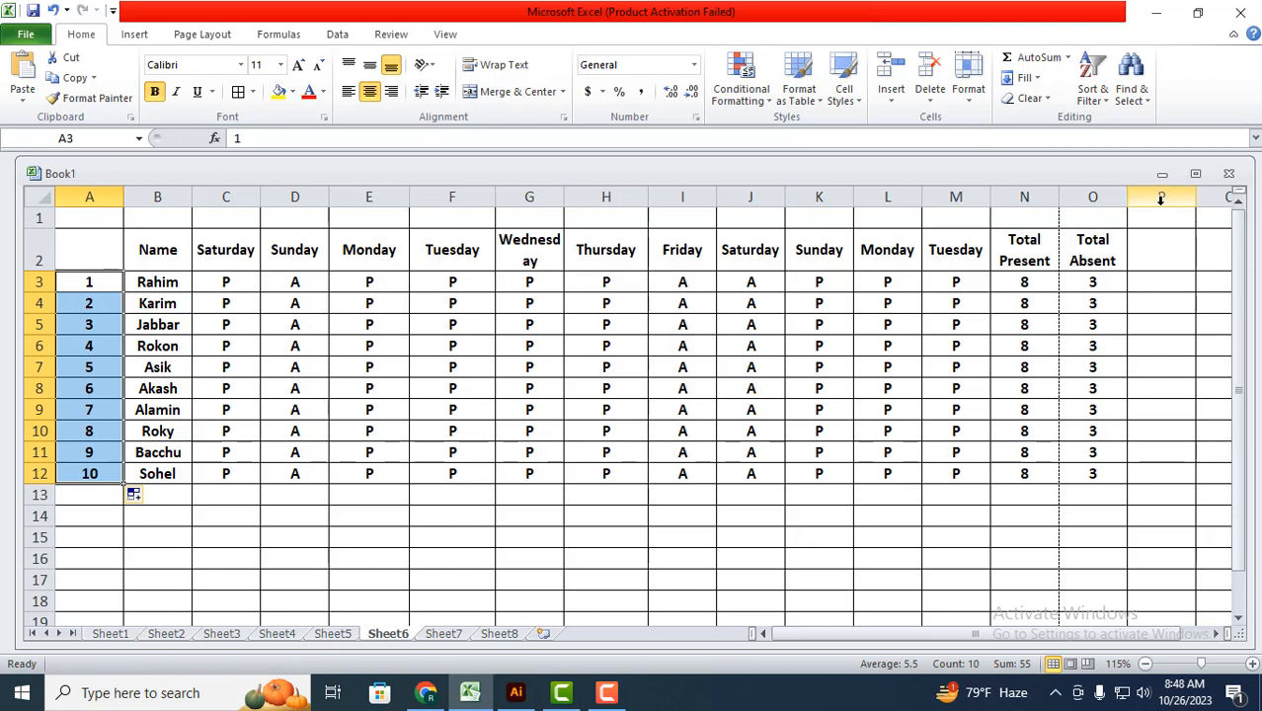
# Step: Delete the entire serial number column A
pyautogui.click(99, 259)
pyautogui.rightClick(102, 221)
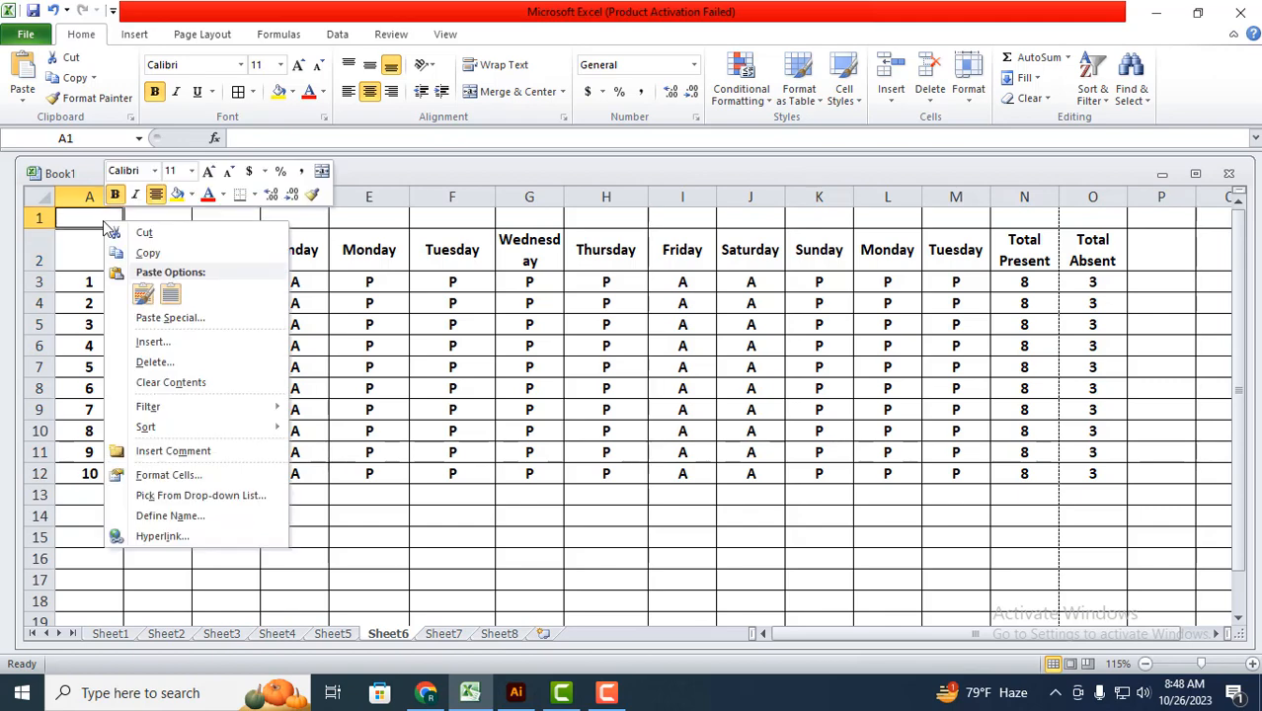
pyautogui.click(154, 363)
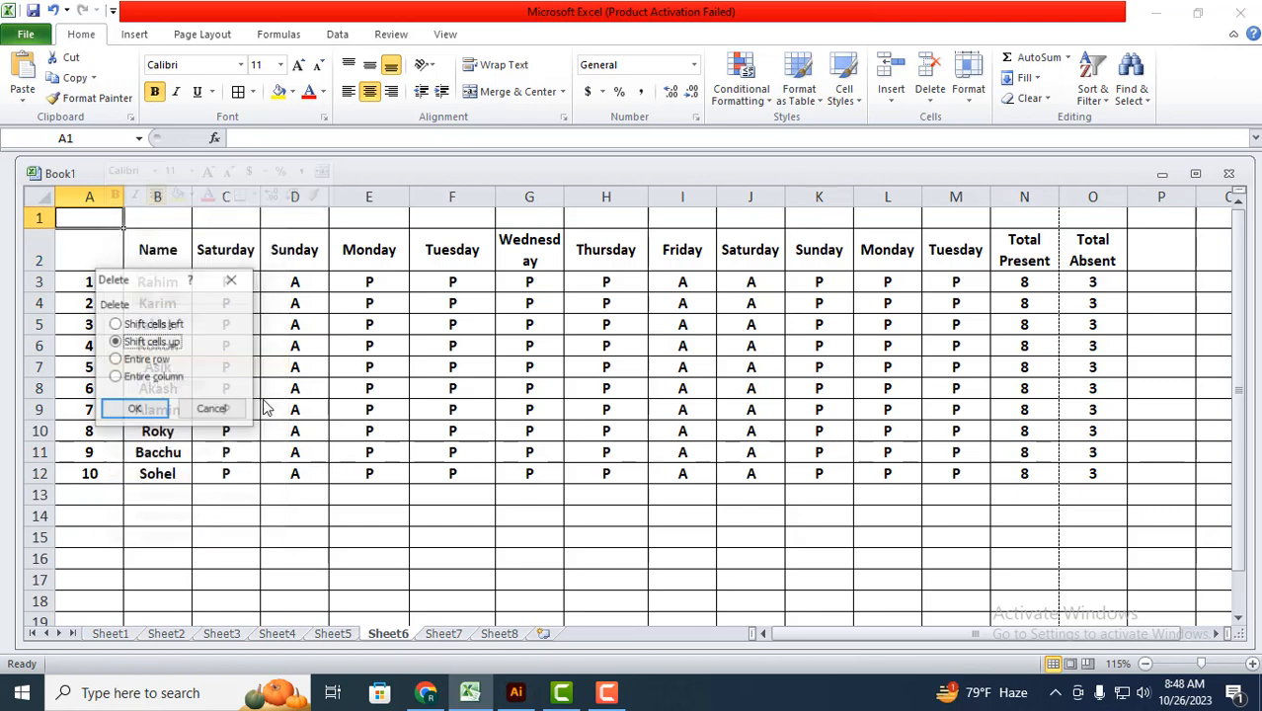
pyautogui.click(151, 381)
pyautogui.click(139, 409)
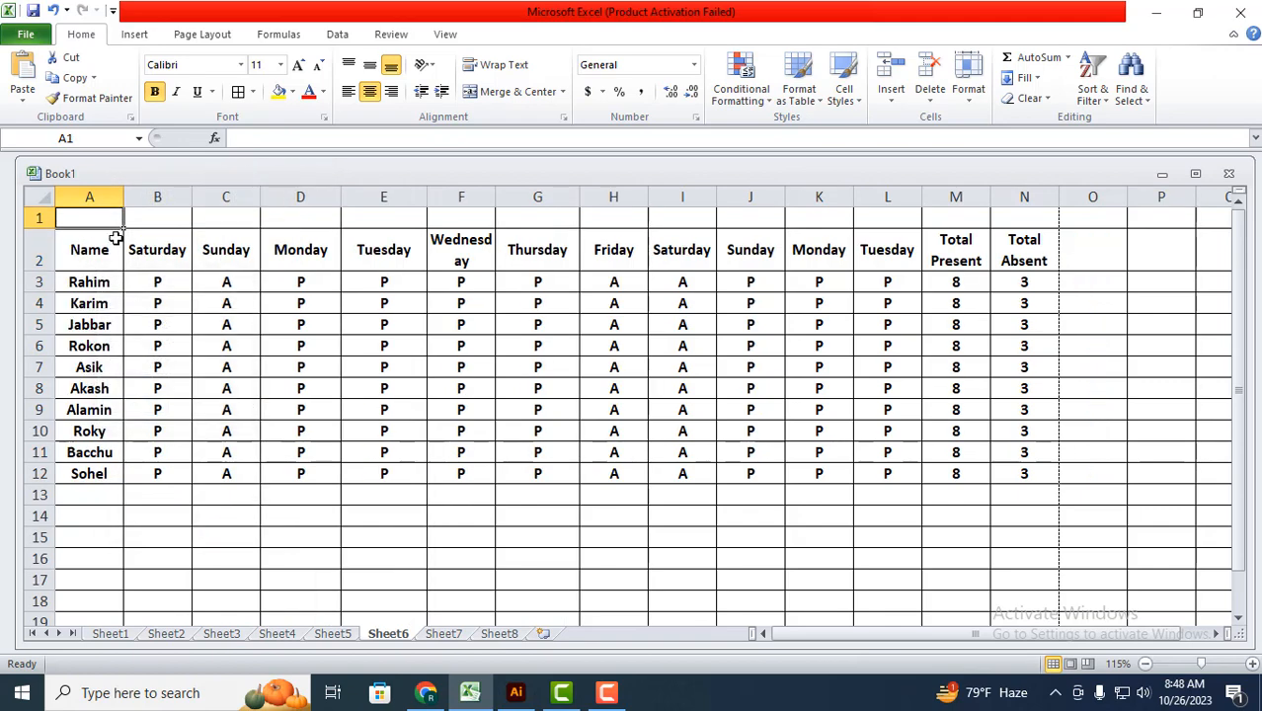
# Step: Insert another entire row at row 1, above the existing blank row
pyautogui.rightClick(109, 221)
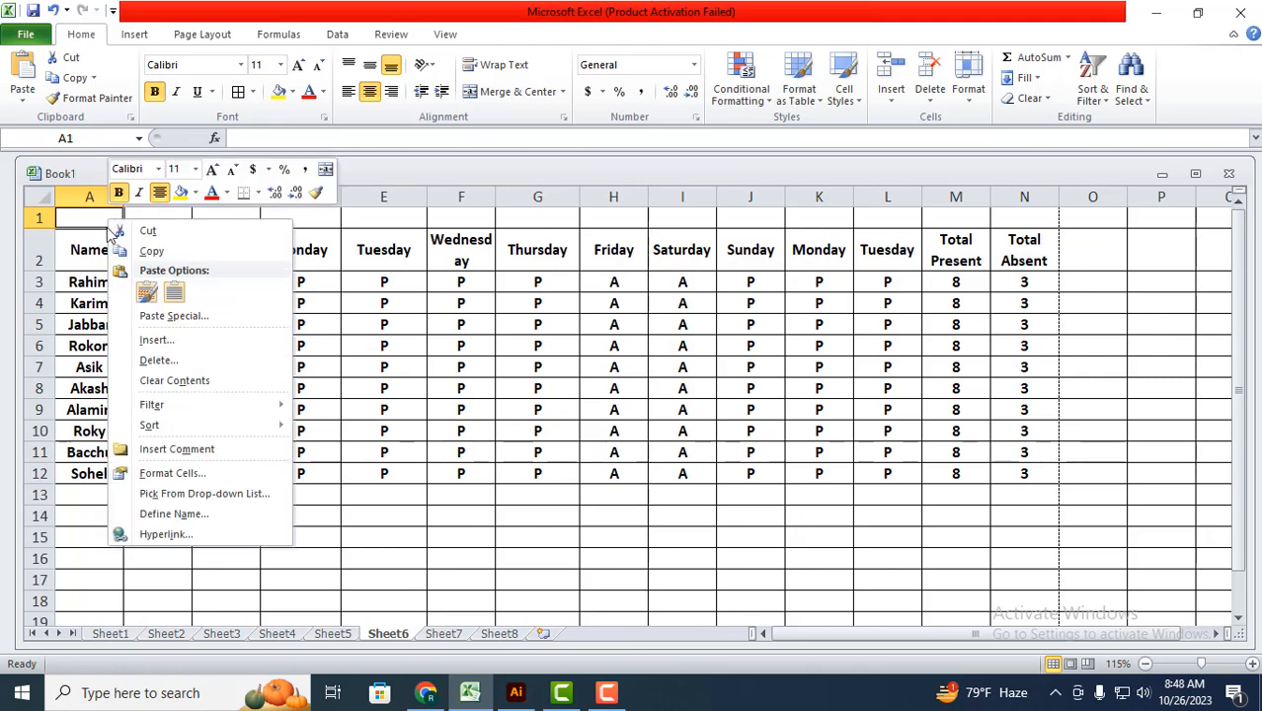
pyautogui.click(156, 340)
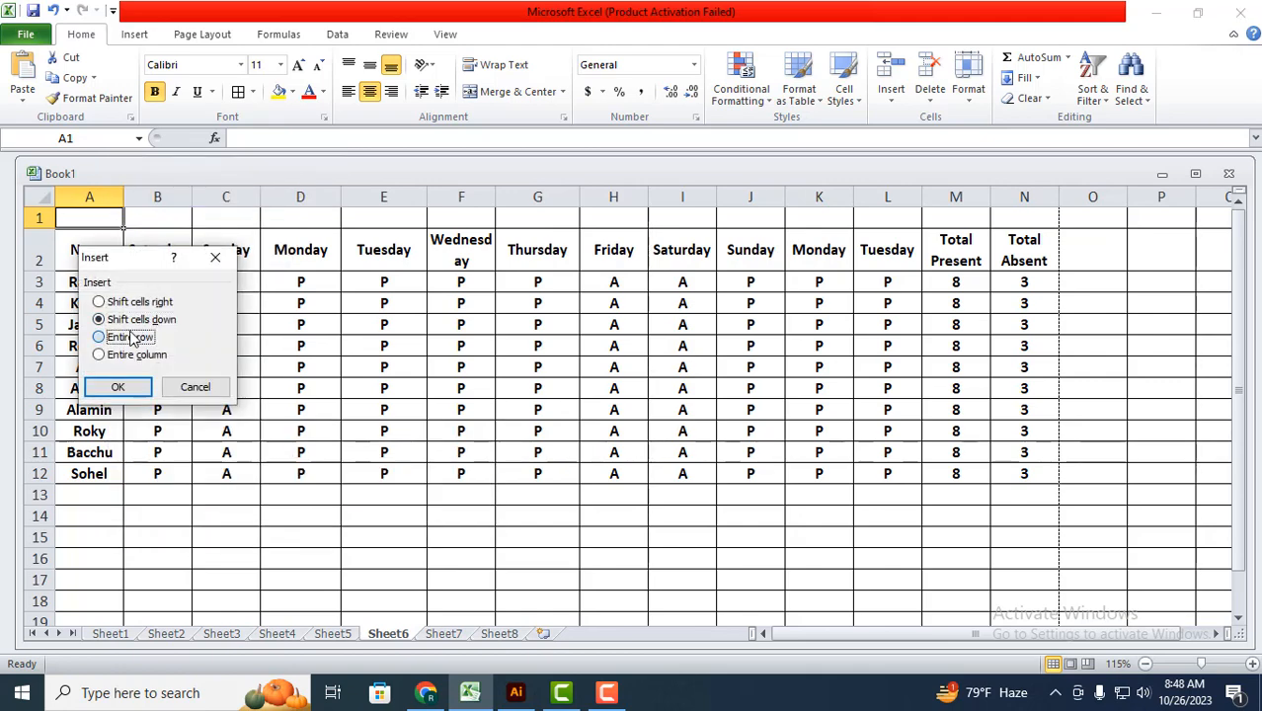
pyautogui.click(133, 337)
pyautogui.click(118, 385)
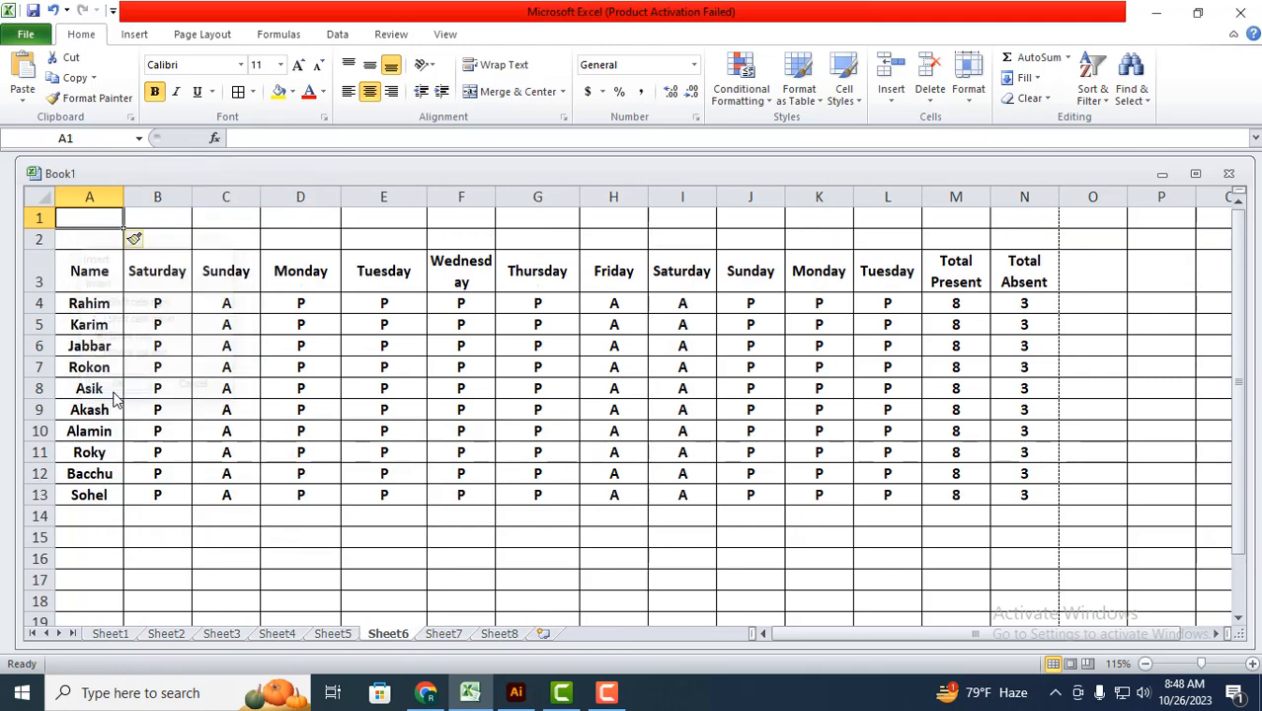
# Step: Delete both blank rows above the attendance table's header as entire rows
pyautogui.rightClick(109, 241)
pyautogui.click(156, 383)
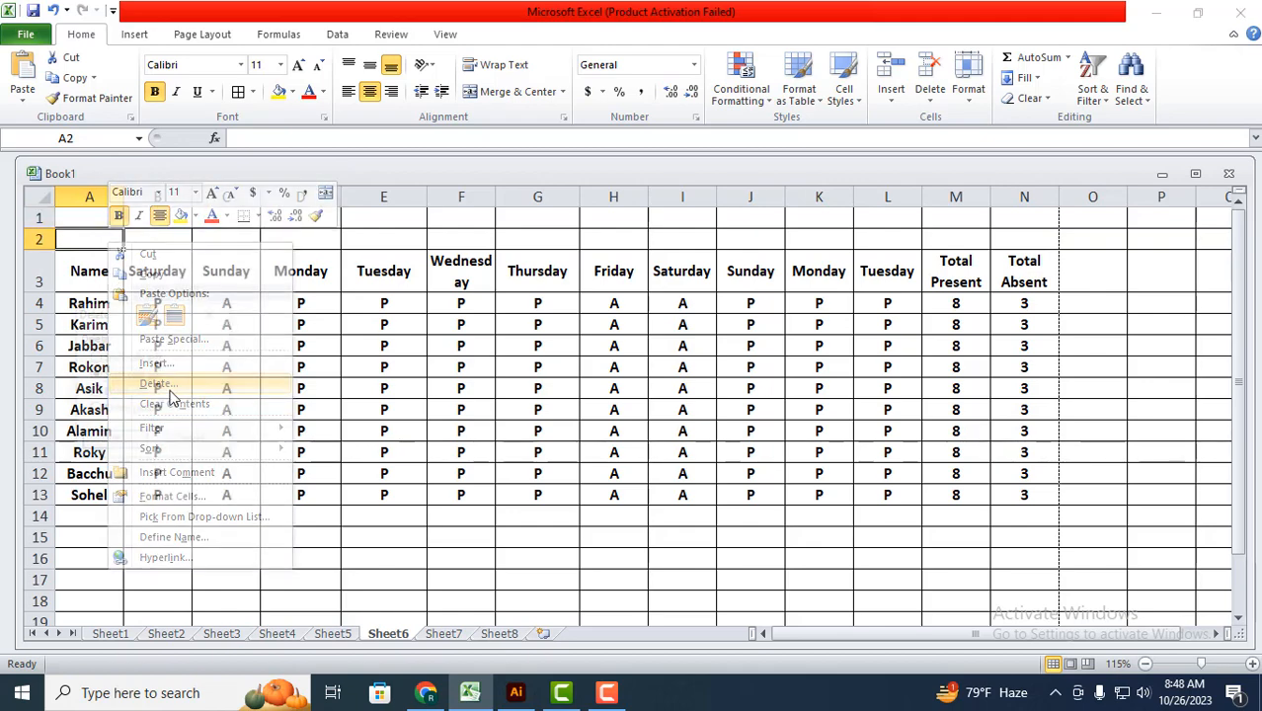
pyautogui.click(127, 393)
pyautogui.click(114, 442)
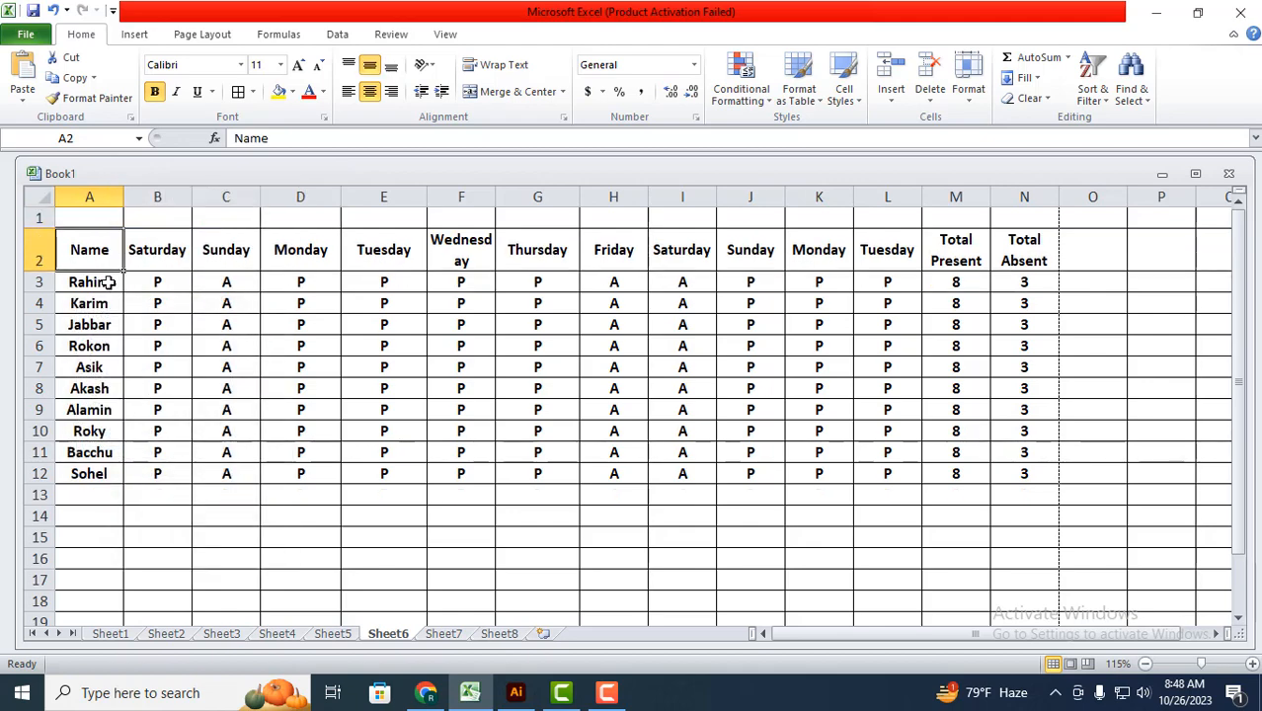
pyautogui.rightClick(102, 219)
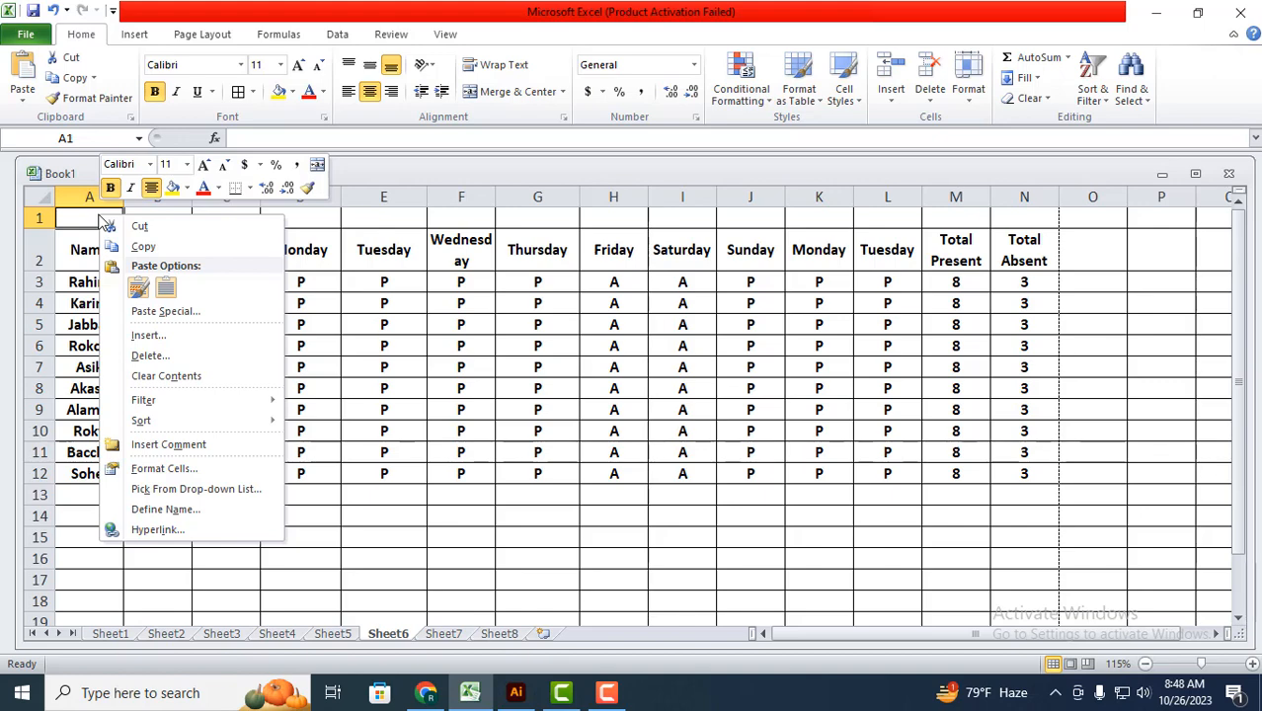
pyautogui.click(143, 357)
pyautogui.click(130, 362)
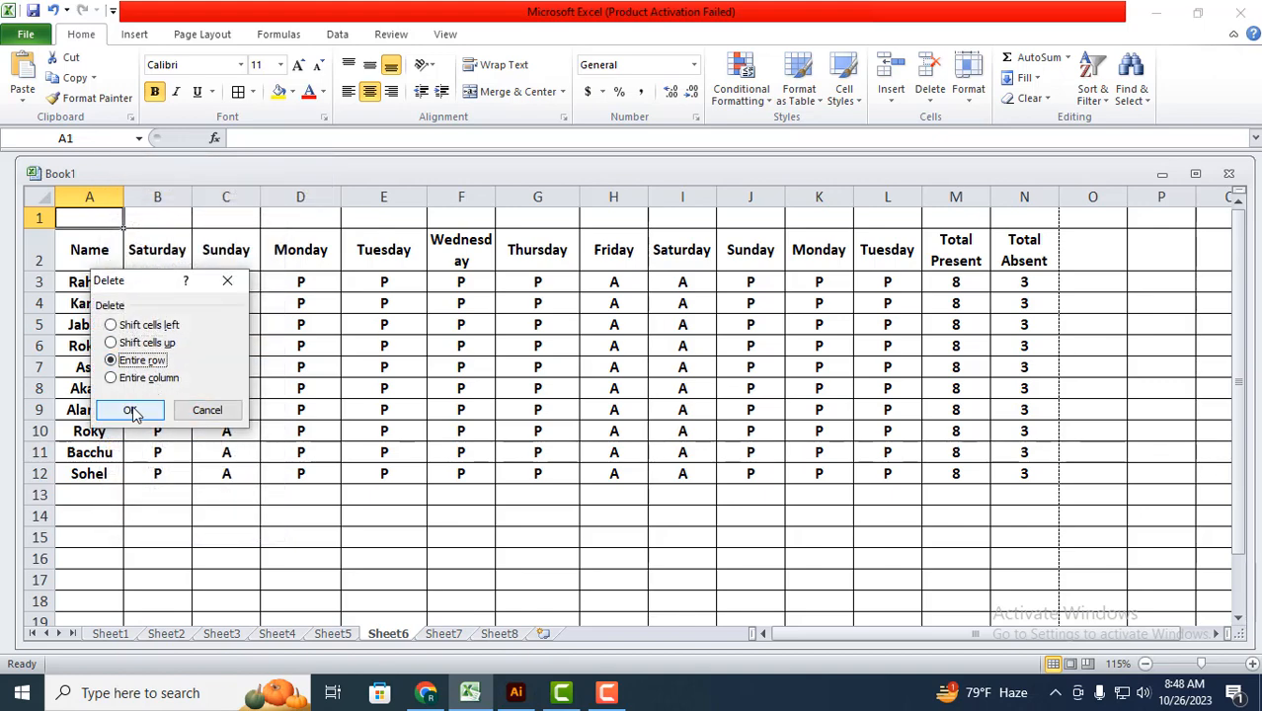
pyautogui.click(130, 410)
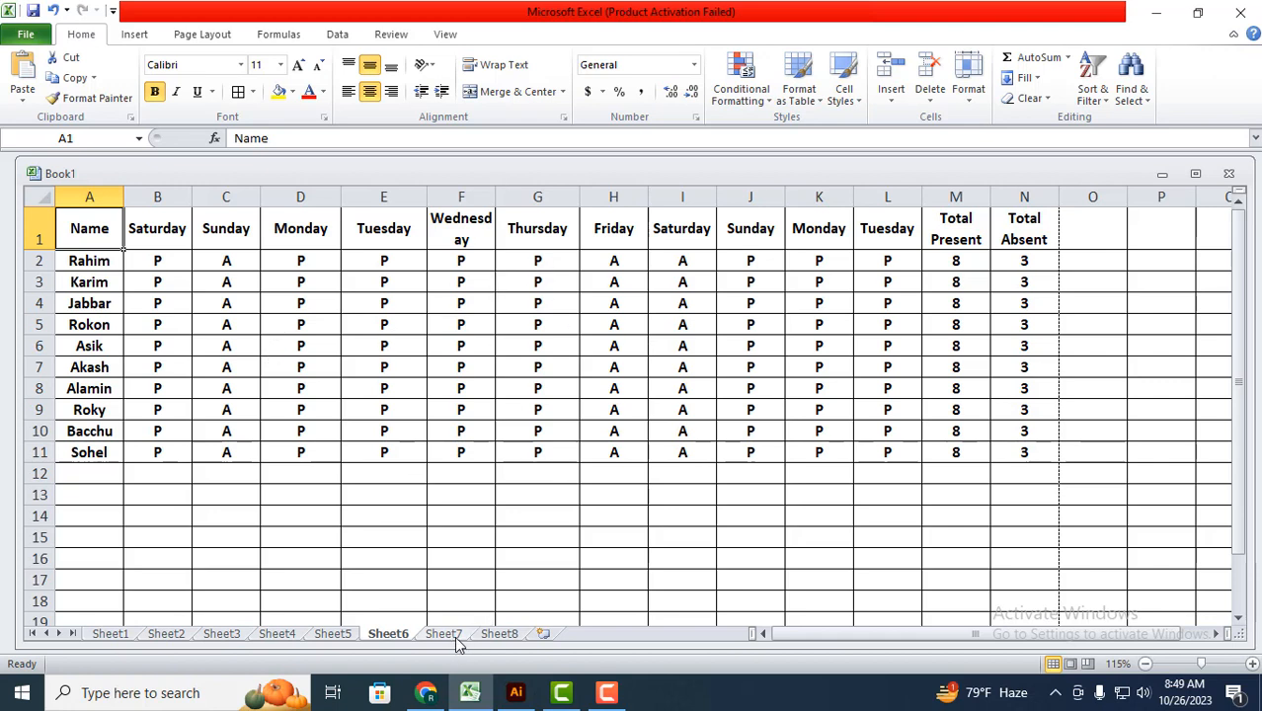
# Step: Apply All Borders to the empty range A38:M49 on Sheet8, below the Electric Bill table
pyautogui.click(494, 635)
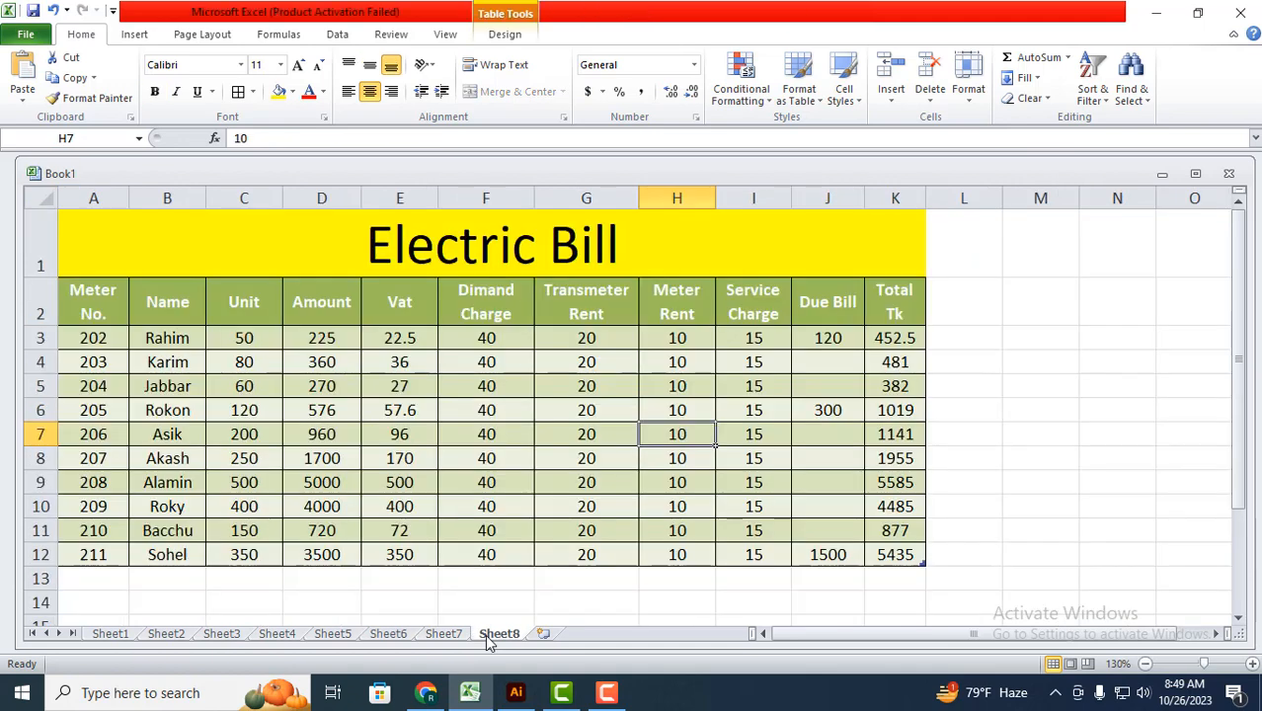
pyautogui.scroll(-10, 603, 482)
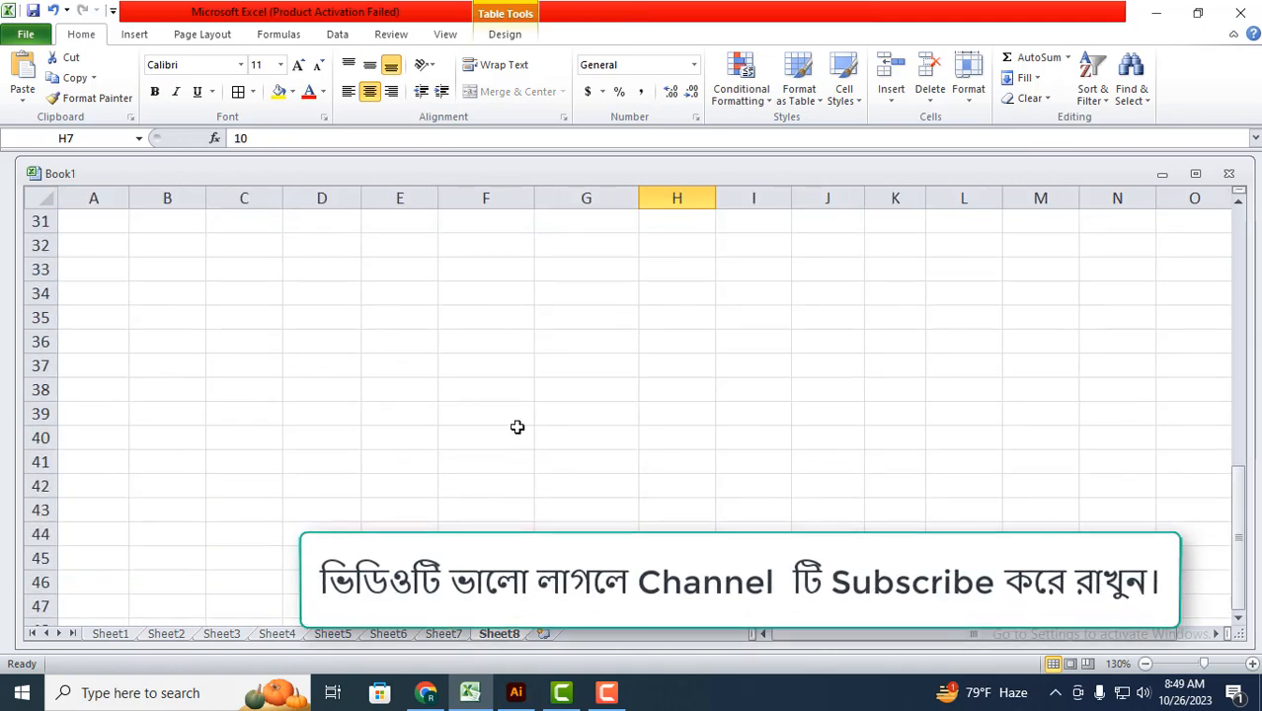
pyautogui.scroll(-2, 708, 366)
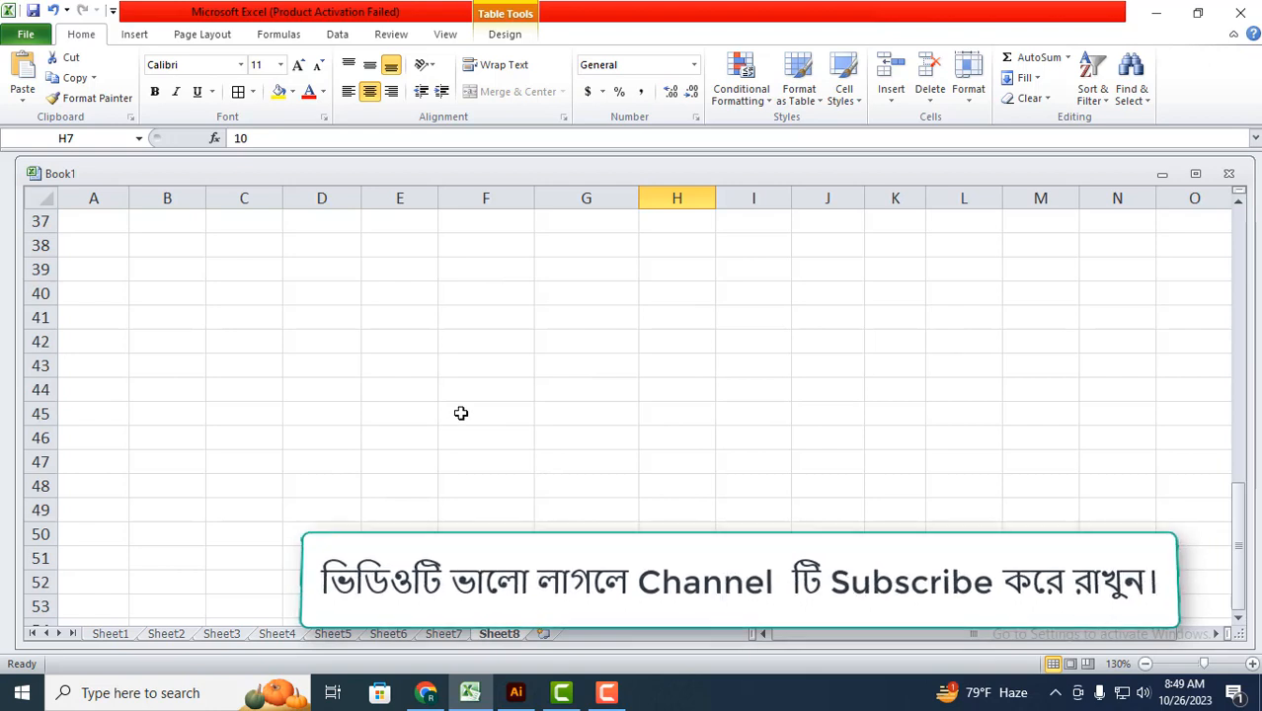
pyautogui.click(114, 292)
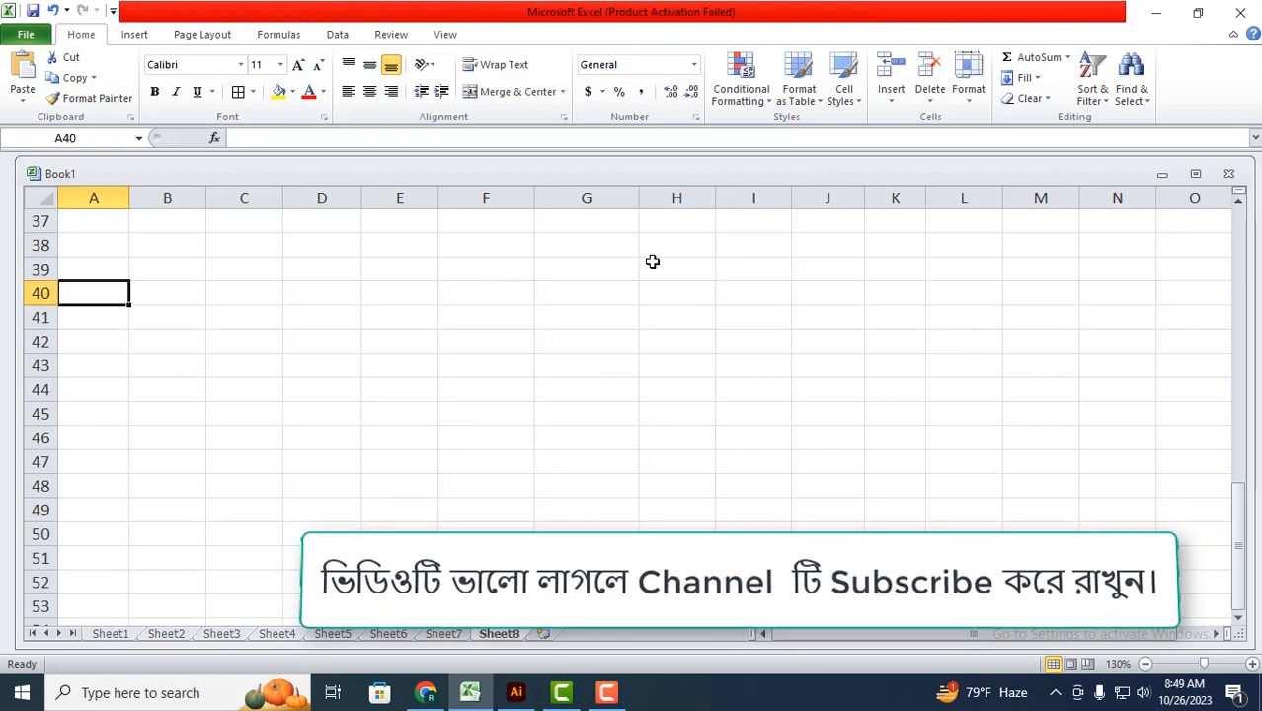
pyautogui.moveTo(94, 244); pyautogui.dragTo(1041, 510)
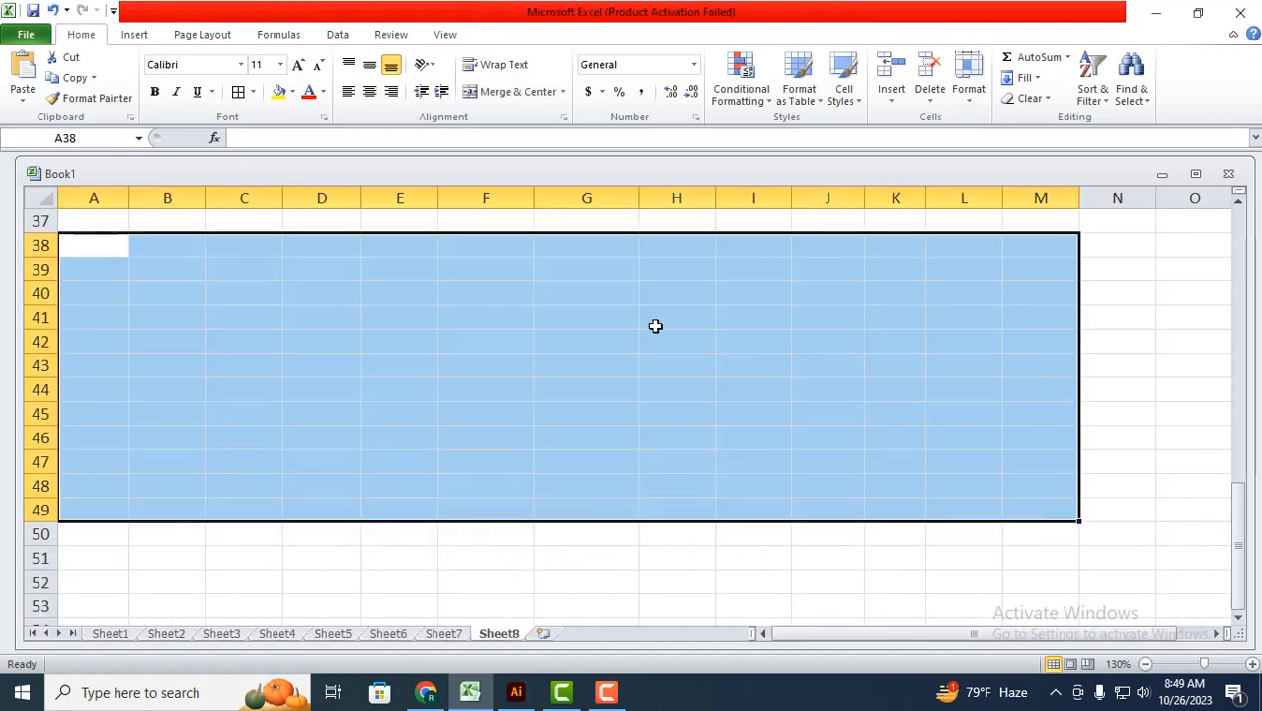
pyautogui.click(254, 91)
pyautogui.click(268, 243)
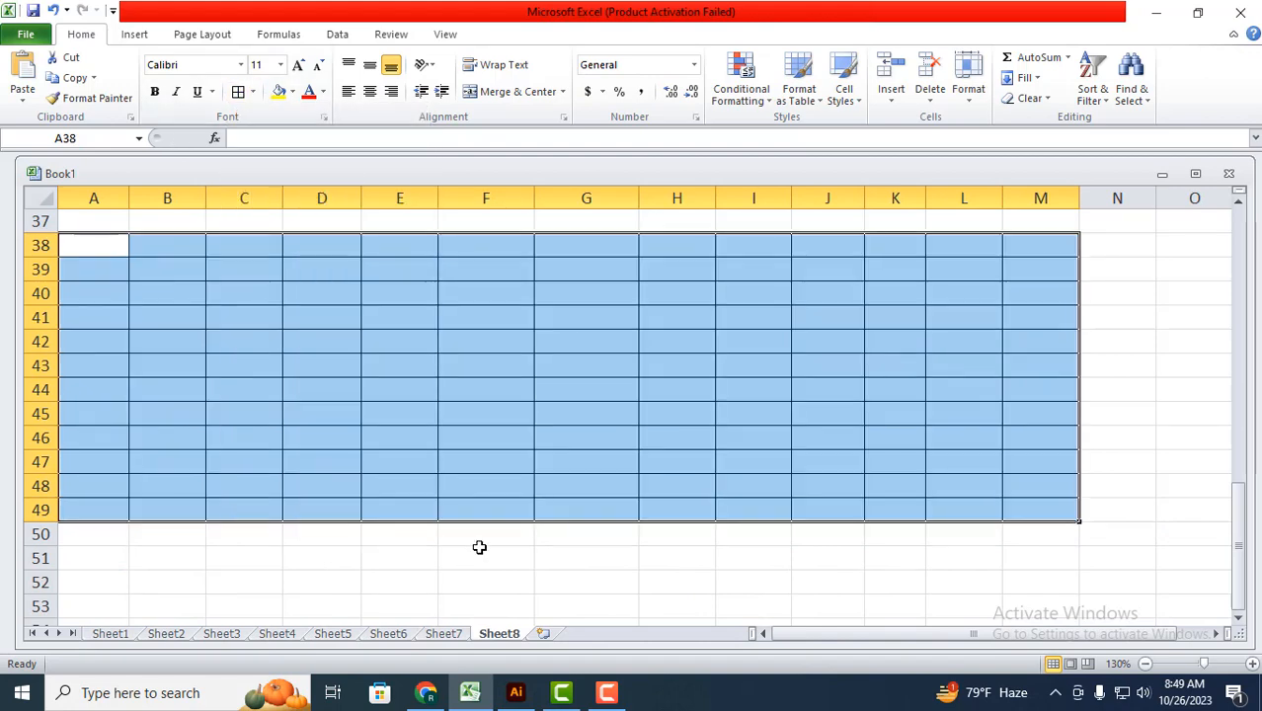
pyautogui.click(481, 551)
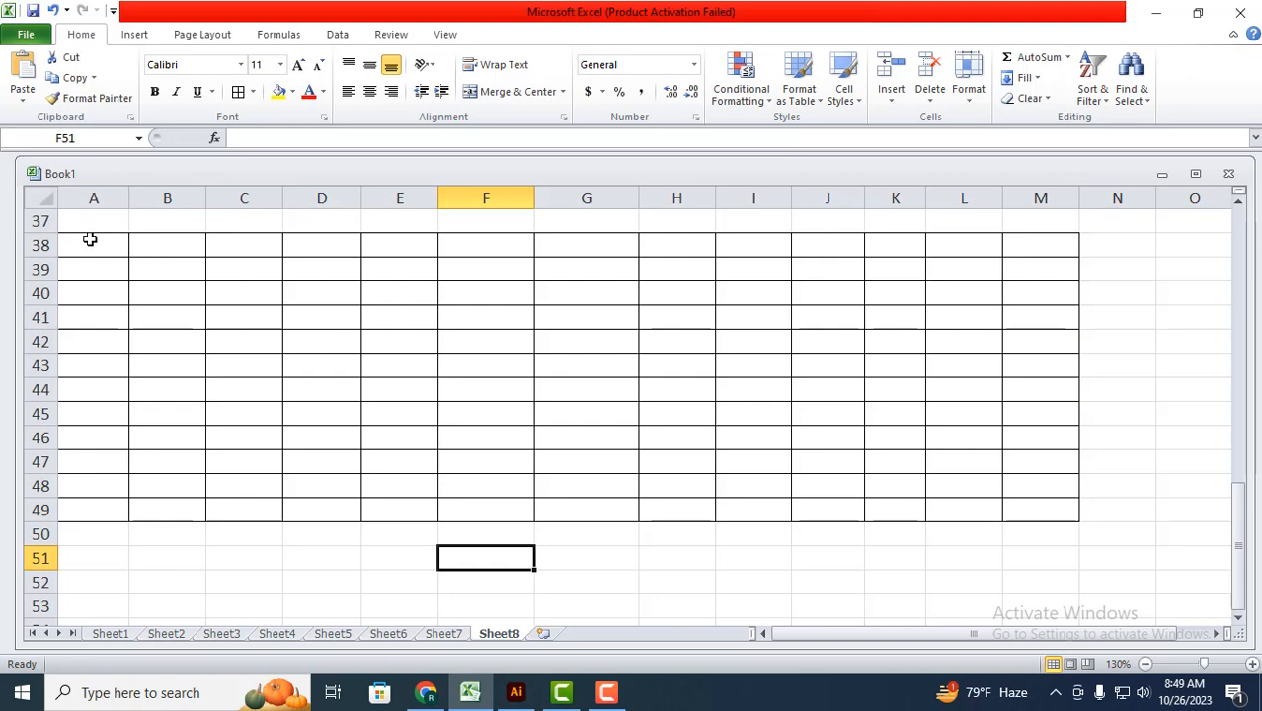
# Step: Remove the borders from A38:M49 with the No Border option
pyautogui.moveTo(91, 242); pyautogui.dragTo(1023, 513)
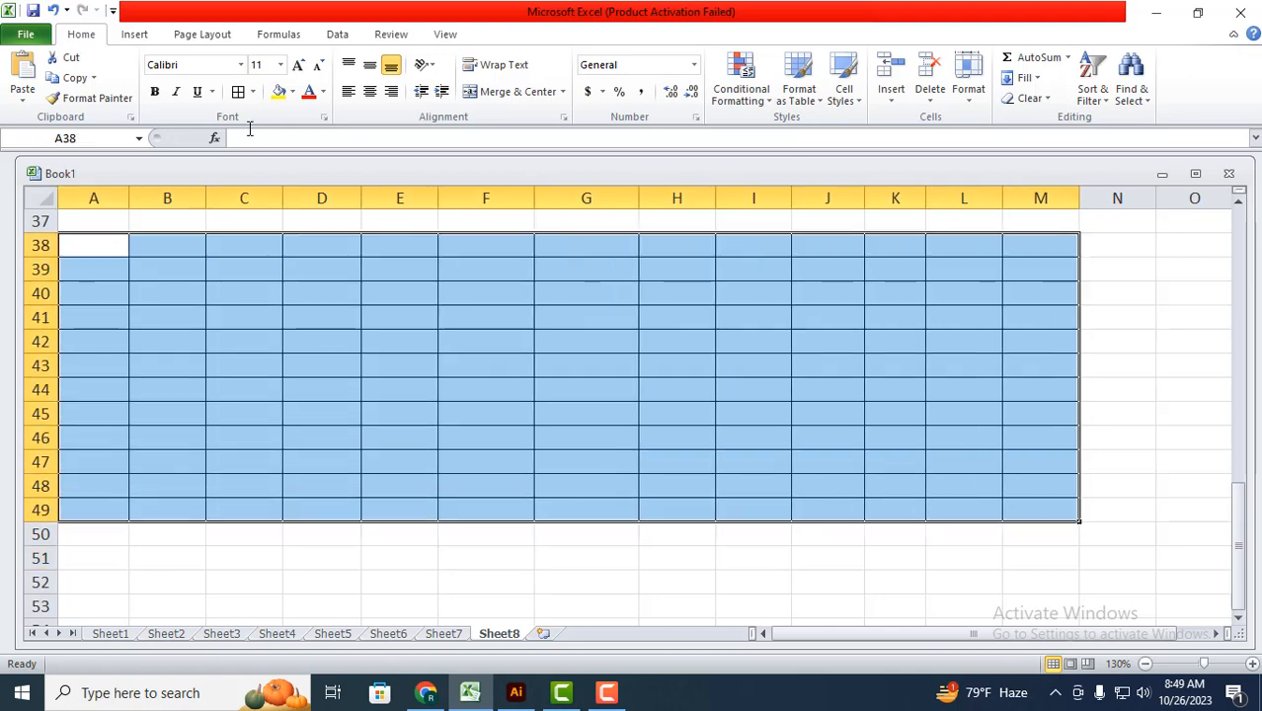
pyautogui.click(254, 91)
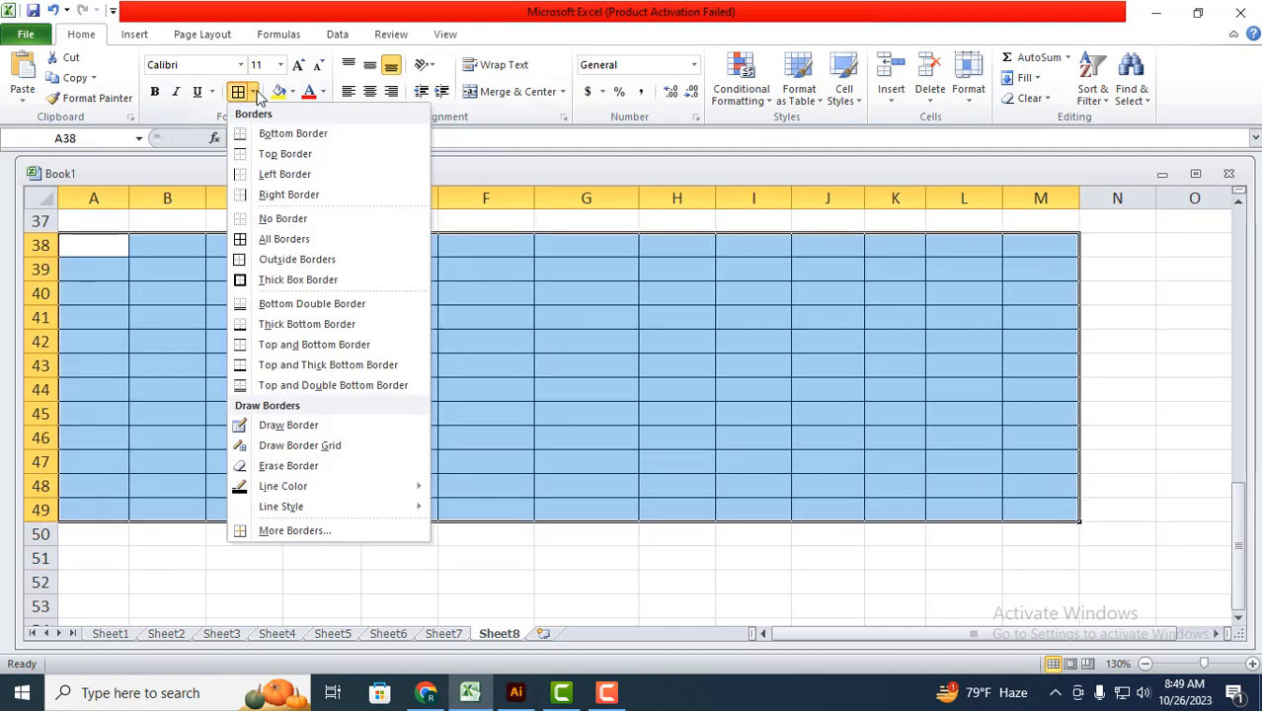
pyautogui.click(277, 220)
pyautogui.click(860, 491)
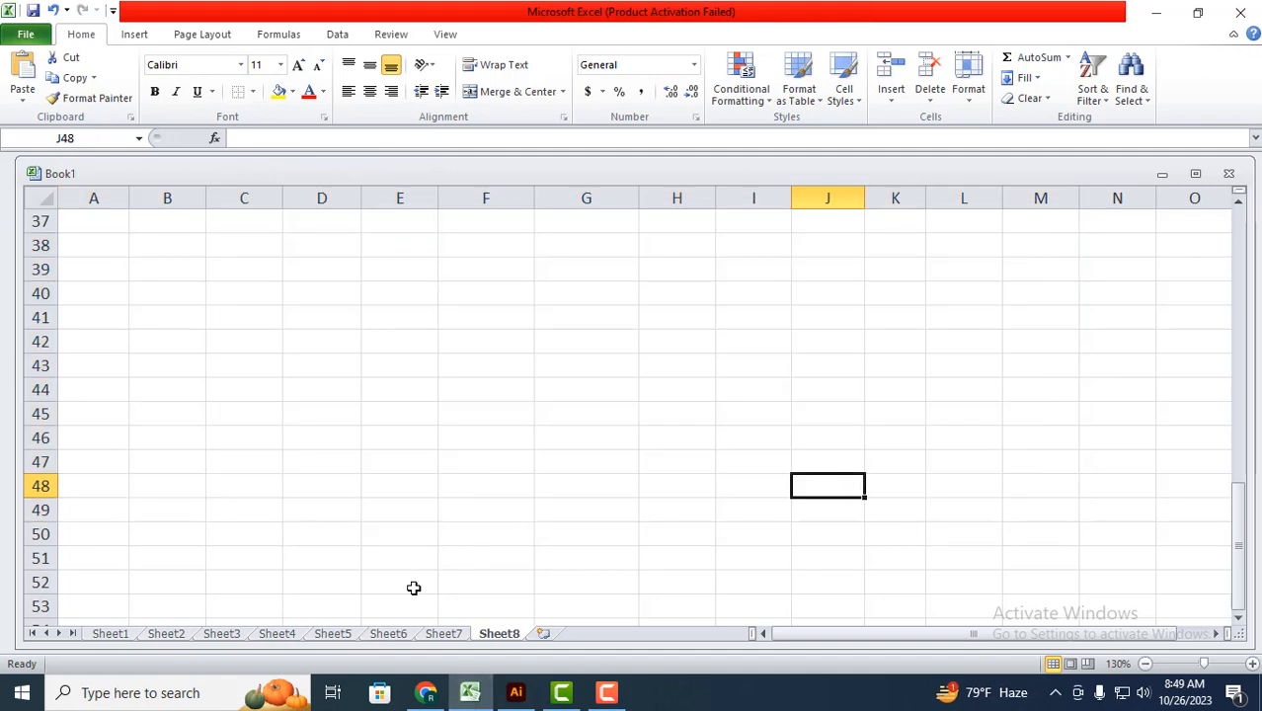
# Step: Return to the attendance table on Sheet6 and select the range A1:N6
pyautogui.click(400, 633)
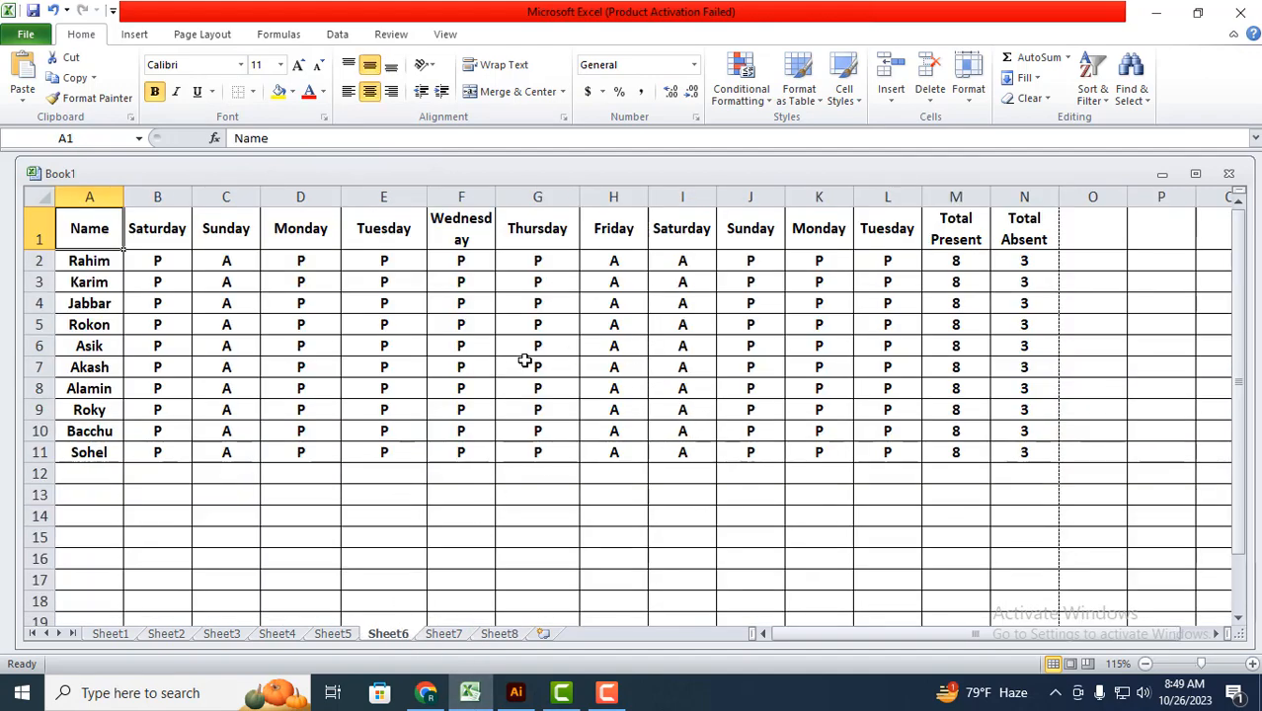
pyautogui.click(326, 362)
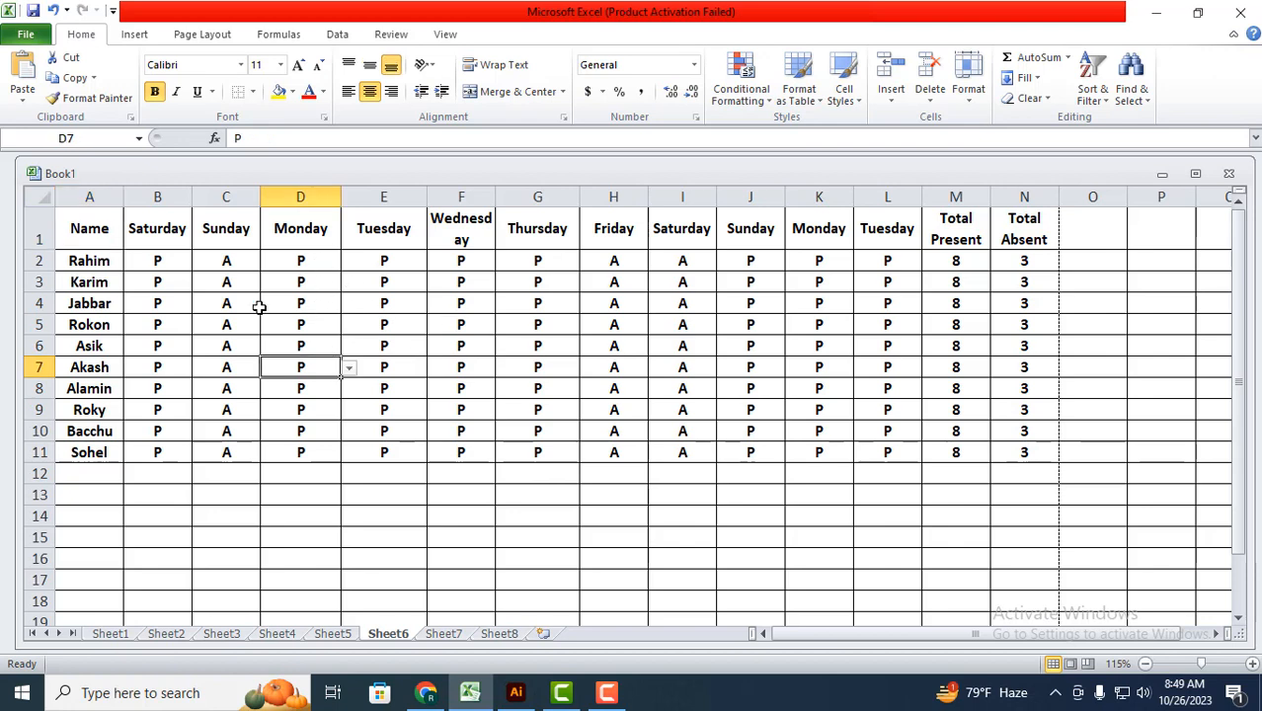
pyautogui.moveTo(91, 235); pyautogui.dragTo(998, 346)
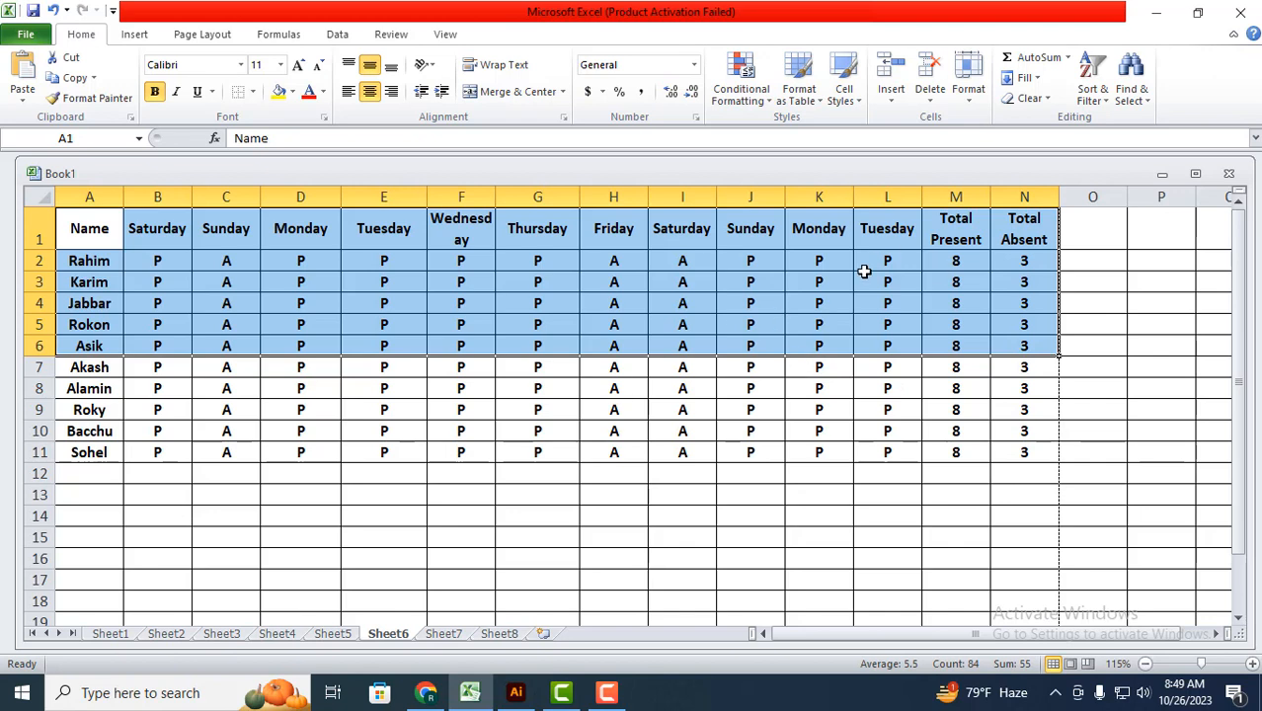
# Step: Set the selected range A1:N6 as the print area and preview the printed page
pyautogui.click(202, 35)
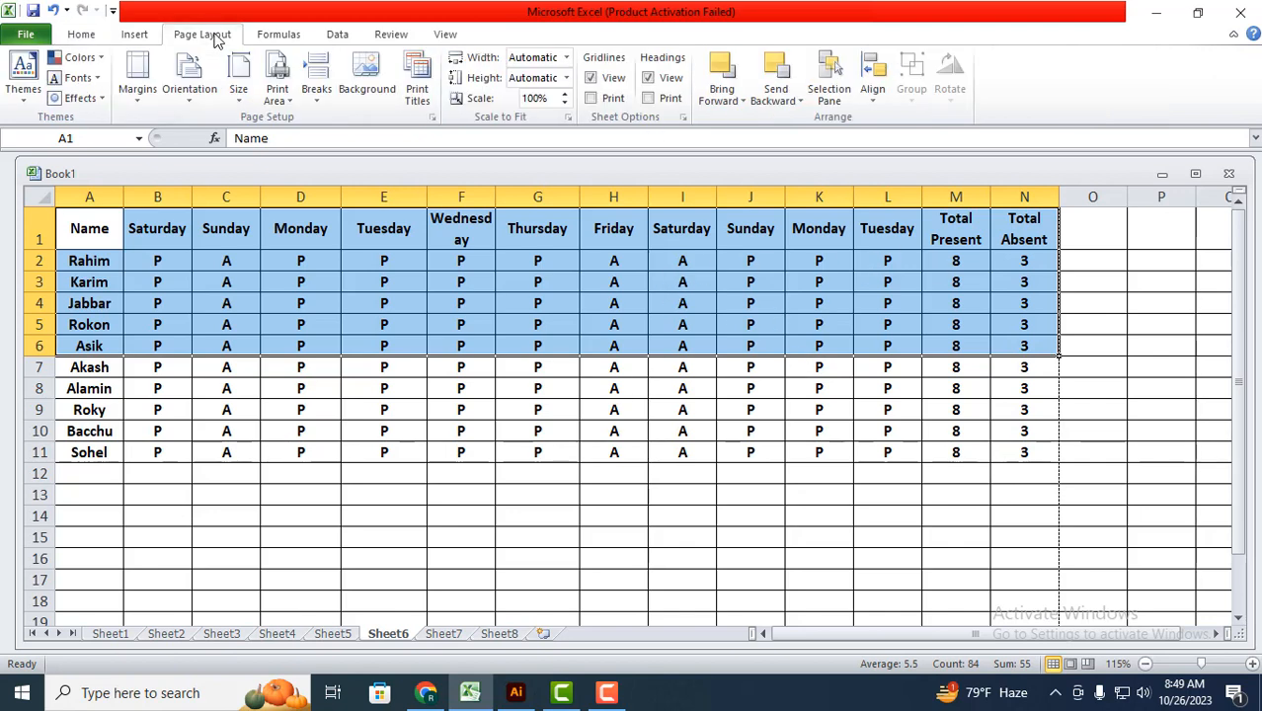
pyautogui.click(292, 109)
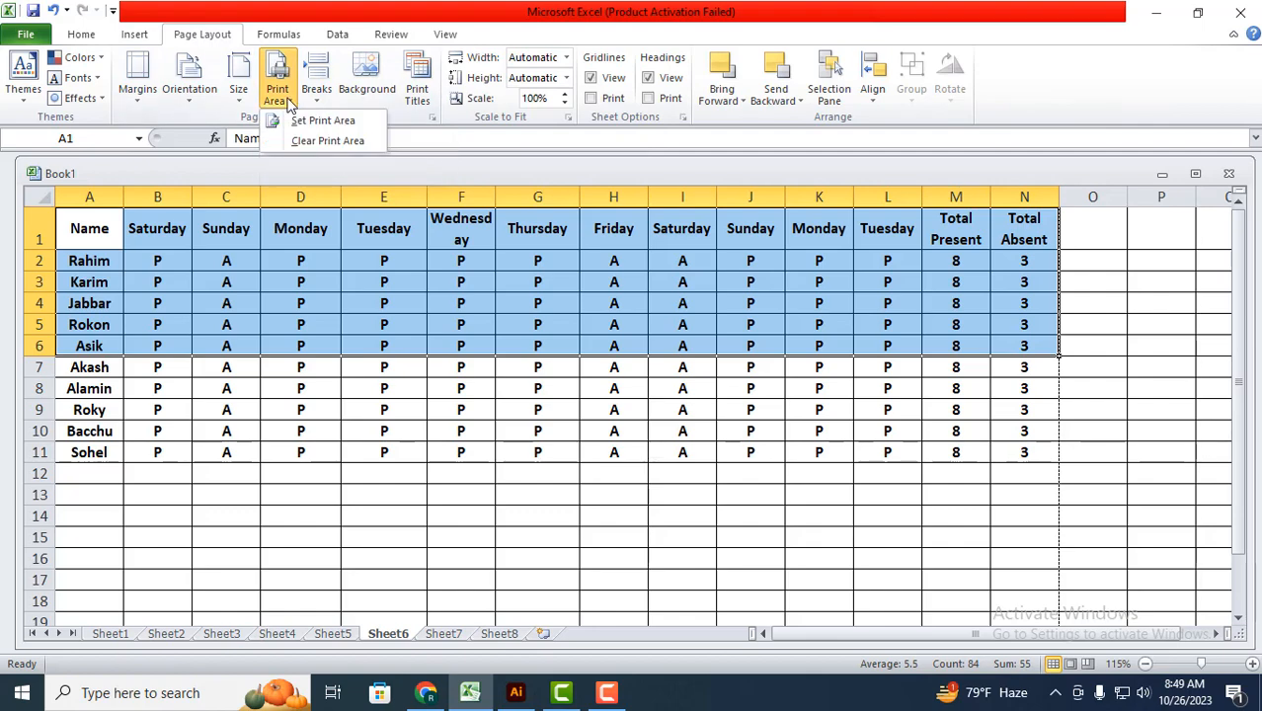
pyautogui.click(330, 120)
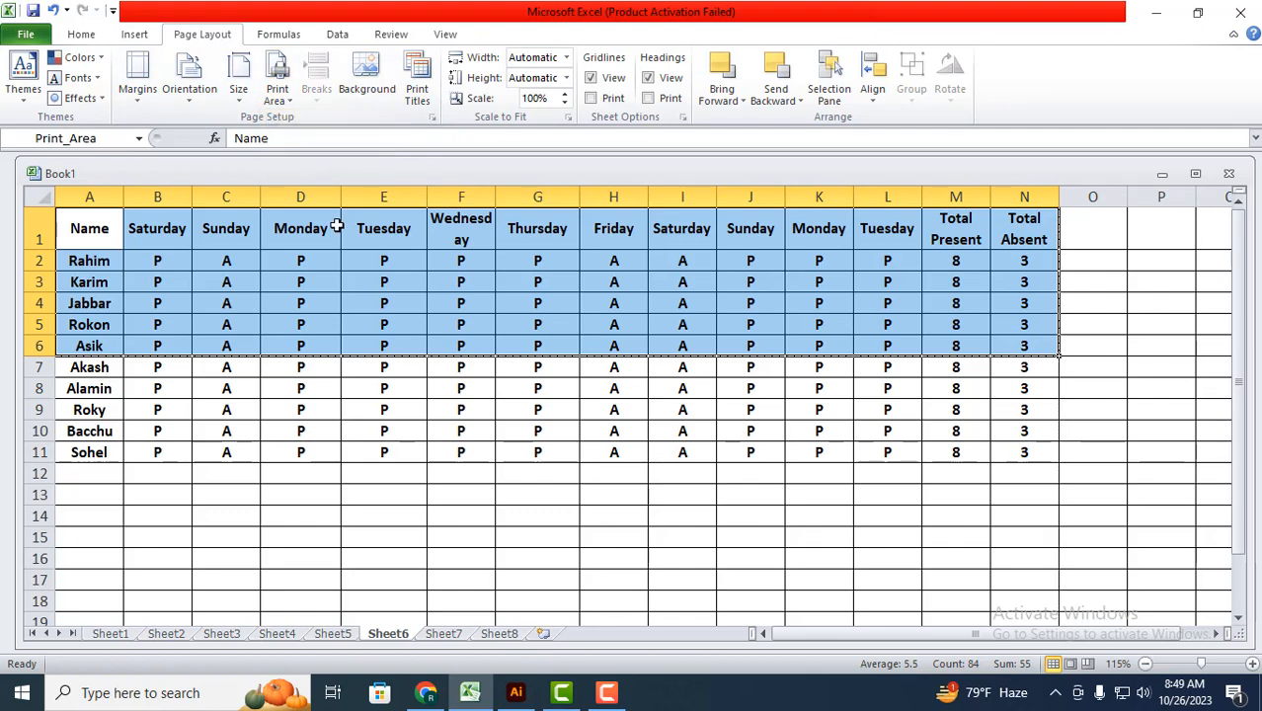
pyautogui.click(462, 408)
pyautogui.click(26, 36)
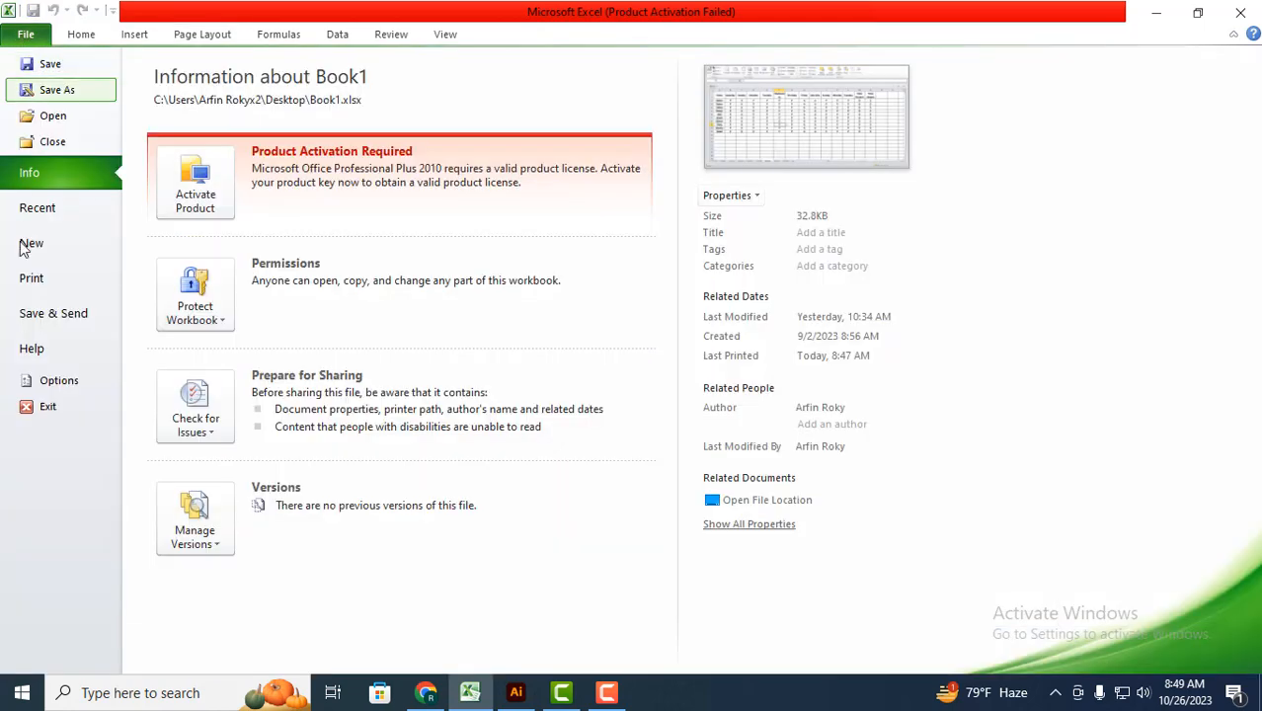
pyautogui.click(50, 281)
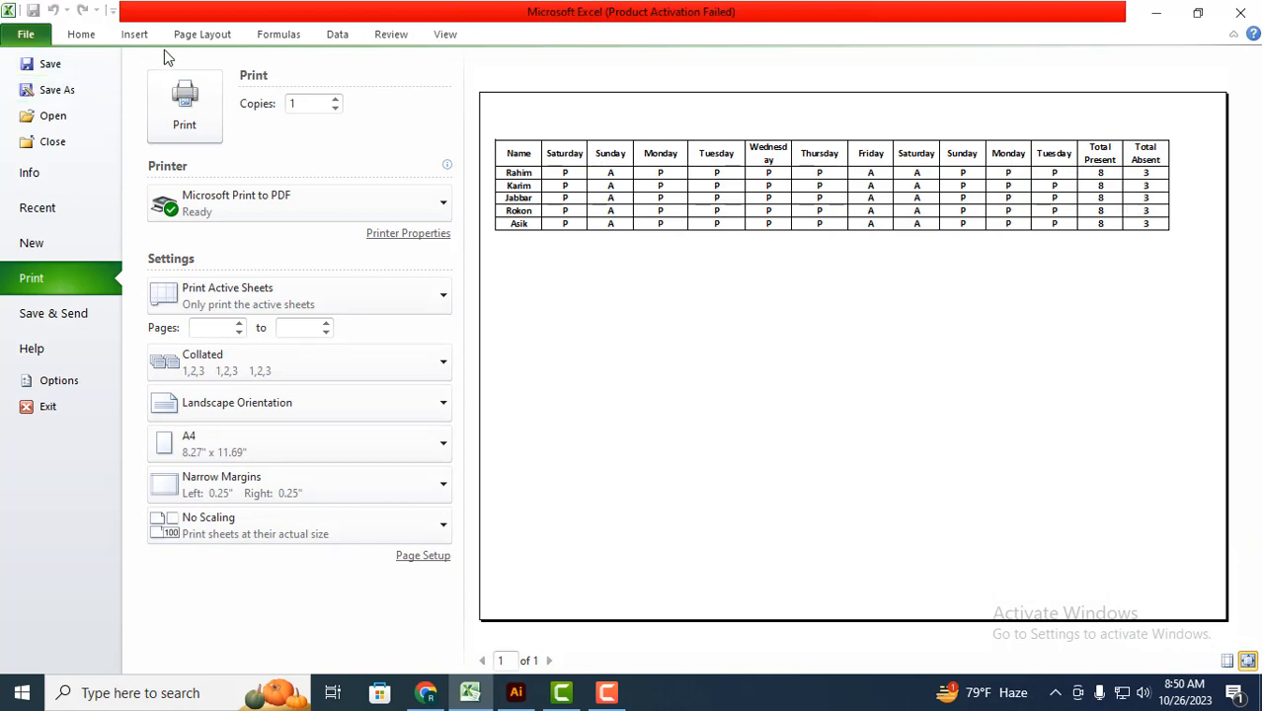
# Step: Clear the print area on the attendance sheet and preview the full sheet for printing
pyautogui.click(198, 34)
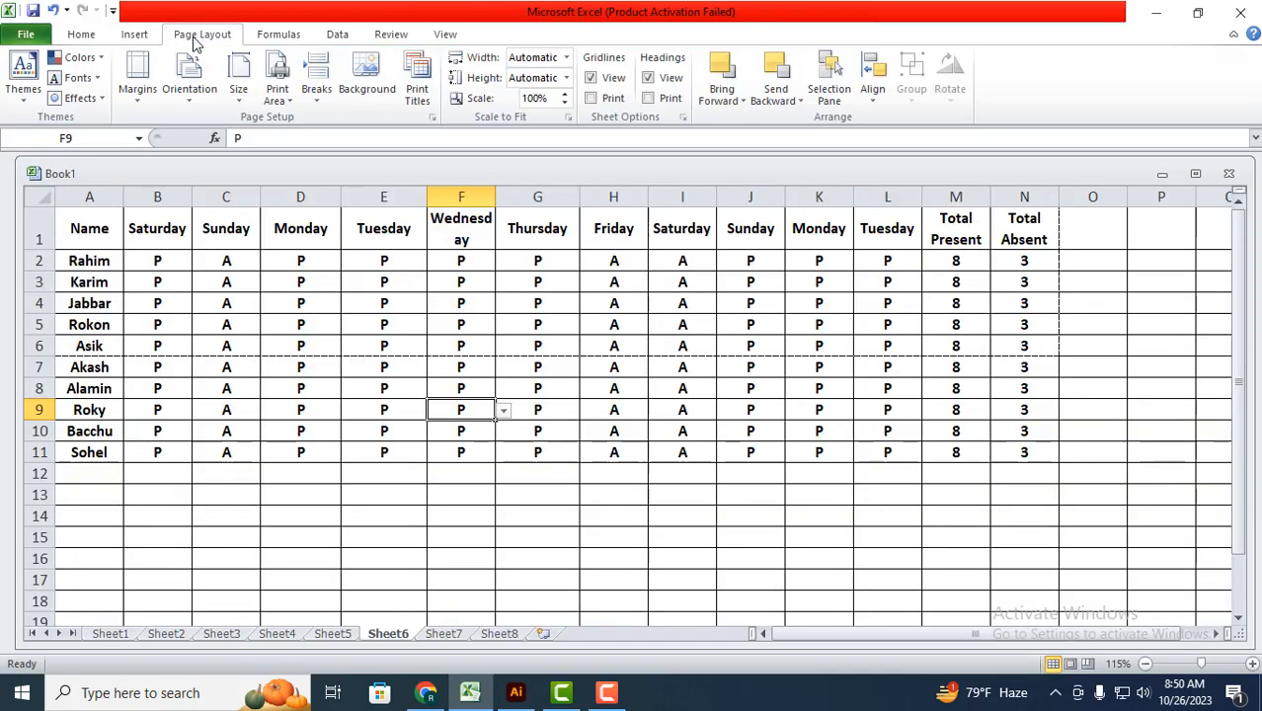
pyautogui.click(288, 108)
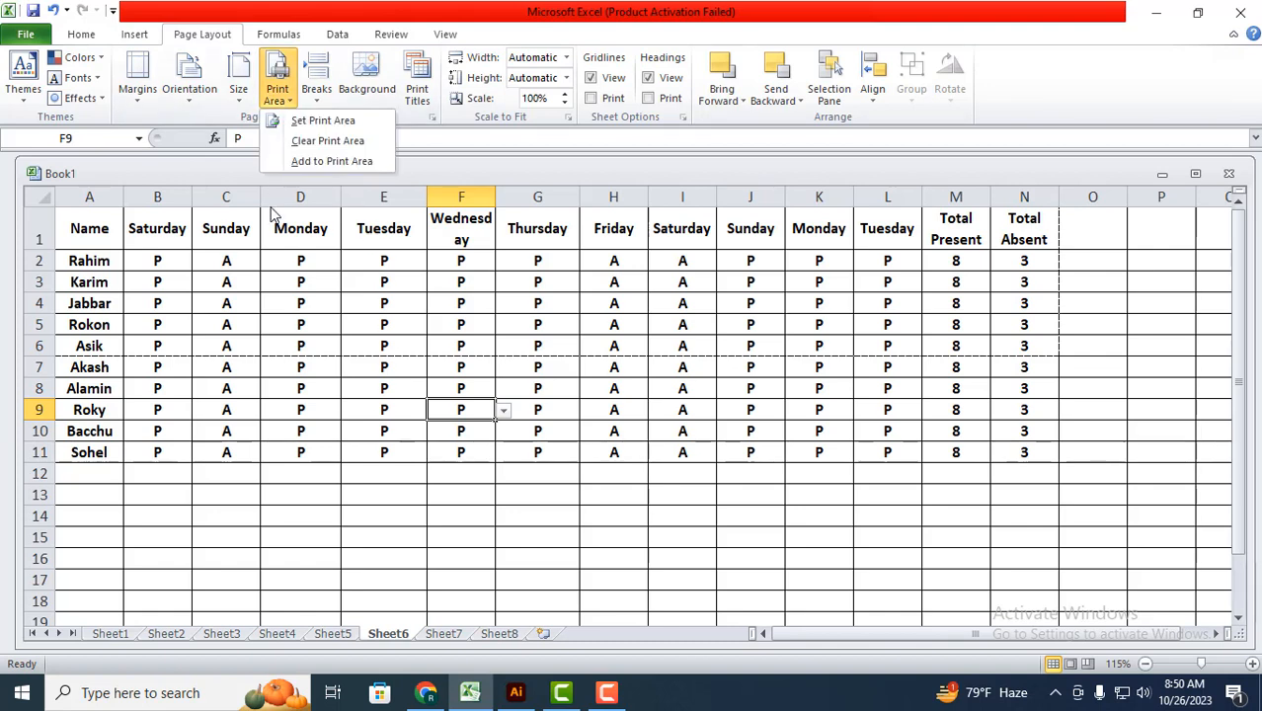
pyautogui.click(329, 143)
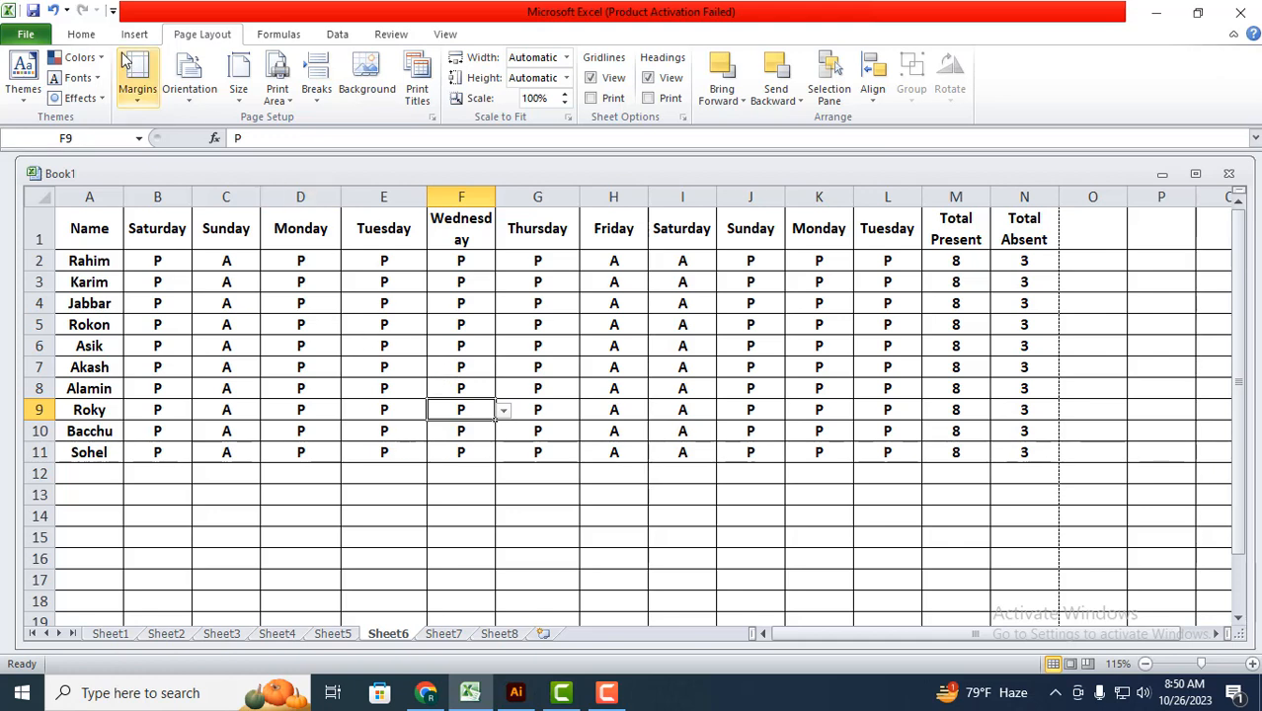
pyautogui.click(83, 36)
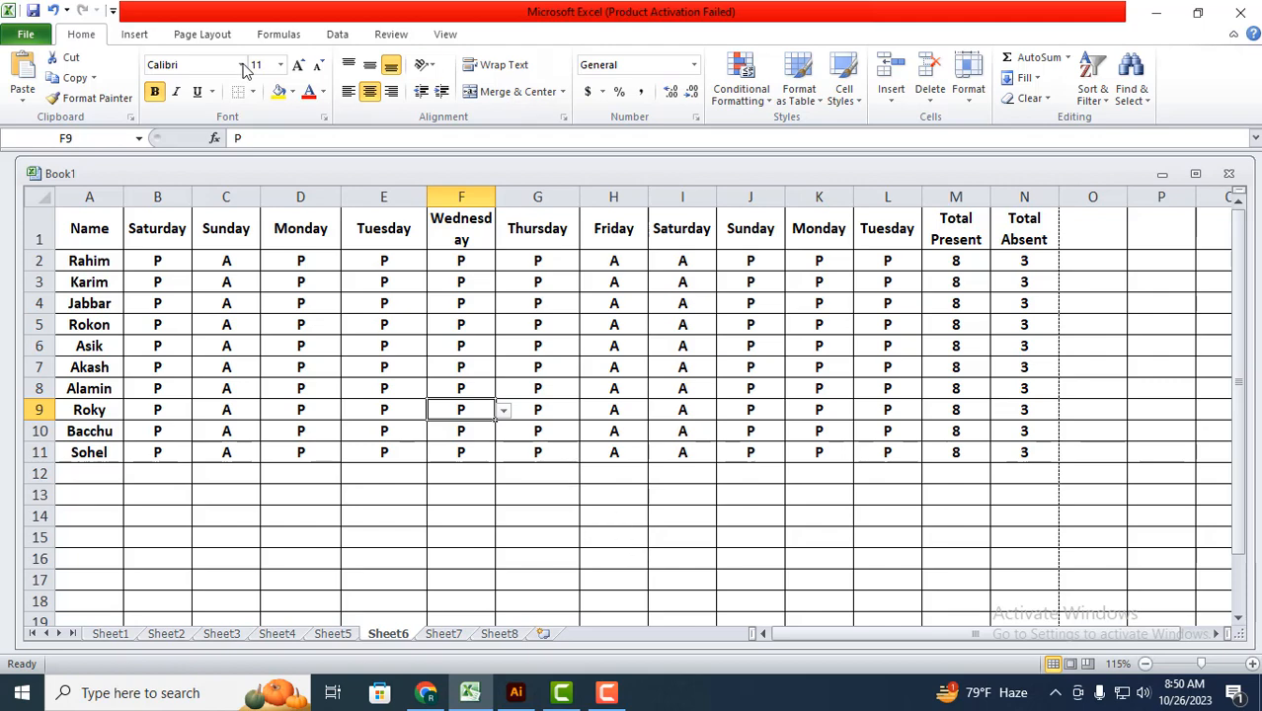
pyautogui.click(28, 35)
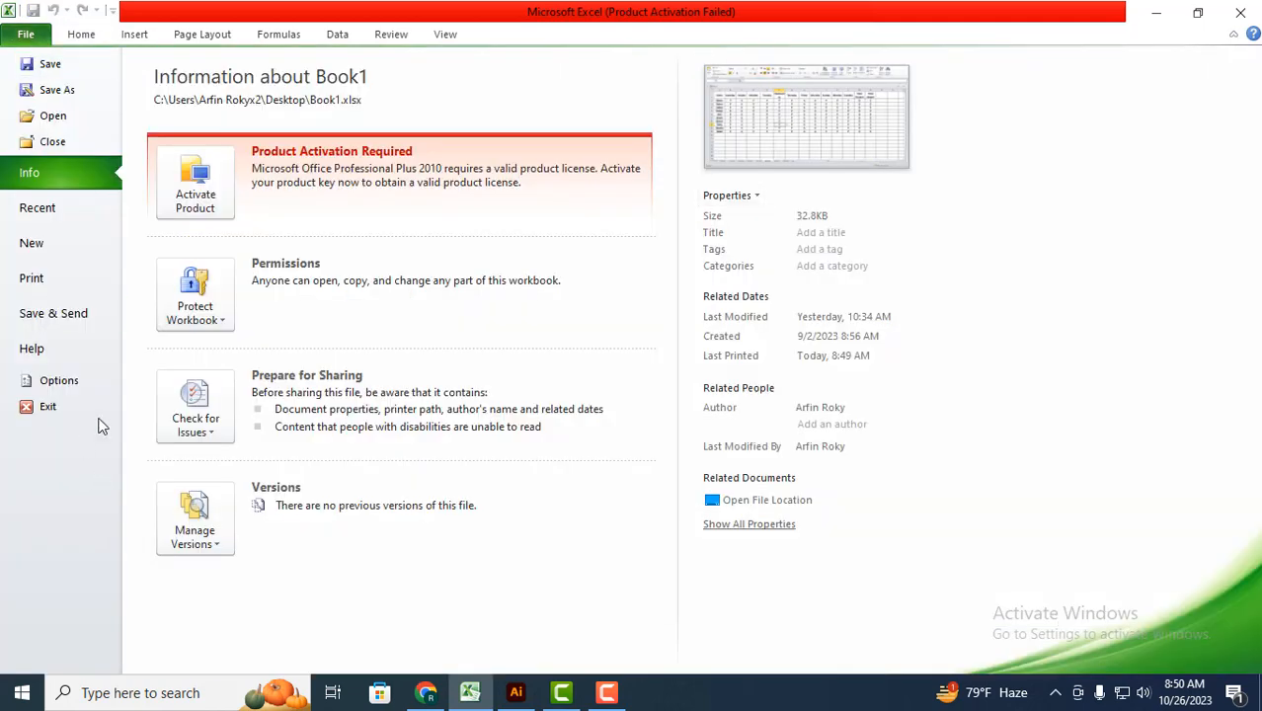
pyautogui.click(35, 280)
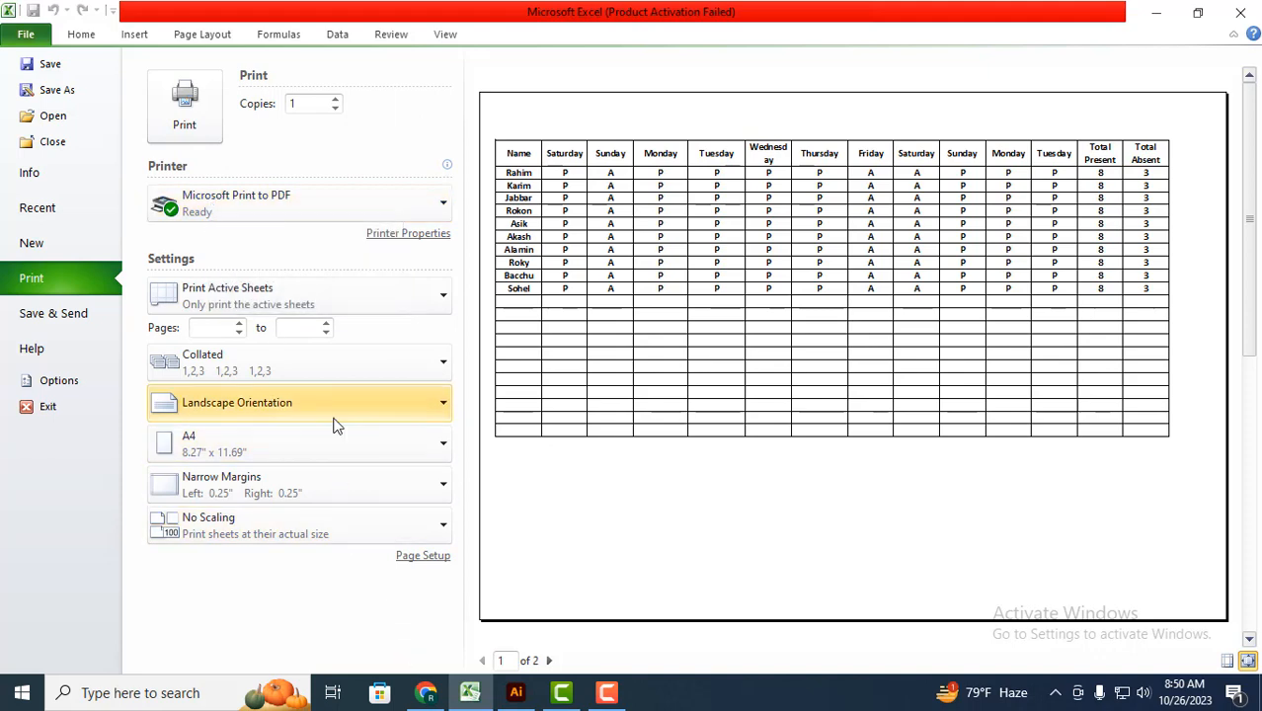
# Step: Examine the available printers, page range, what-to-print options and copies setting, and return to the worksheet without printing
pyautogui.click(266, 206)
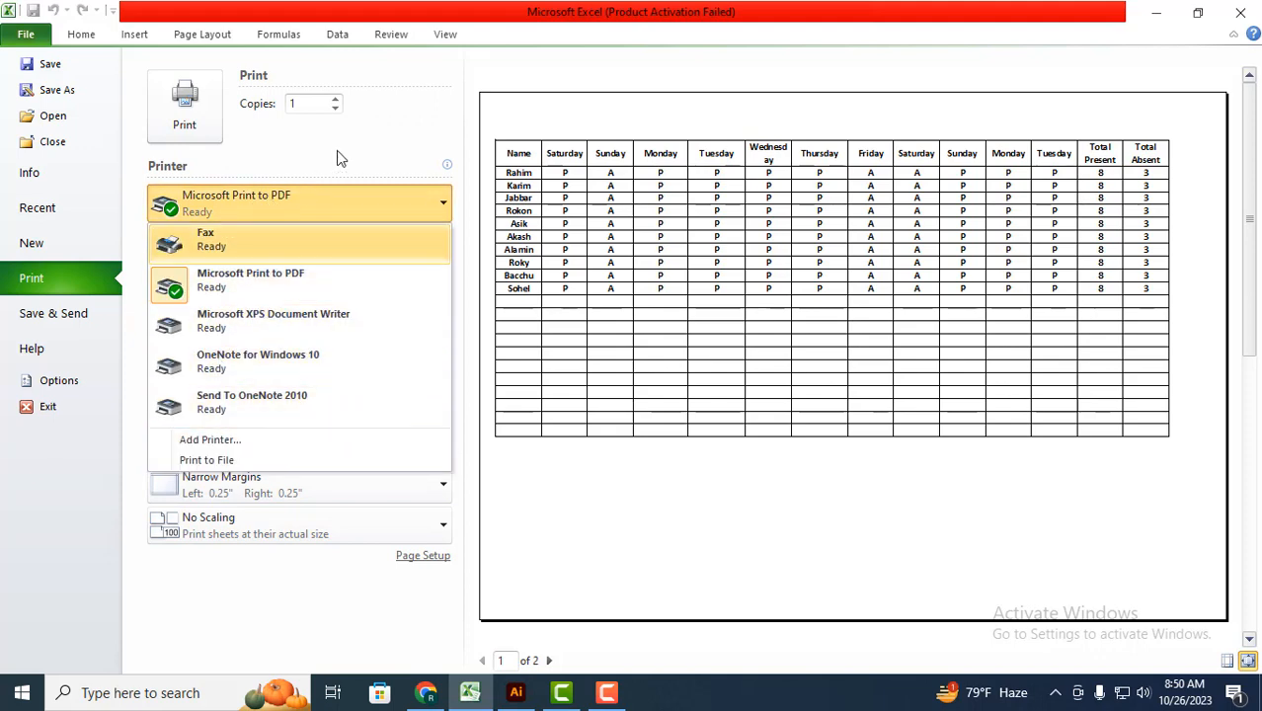
pyautogui.click(373, 140)
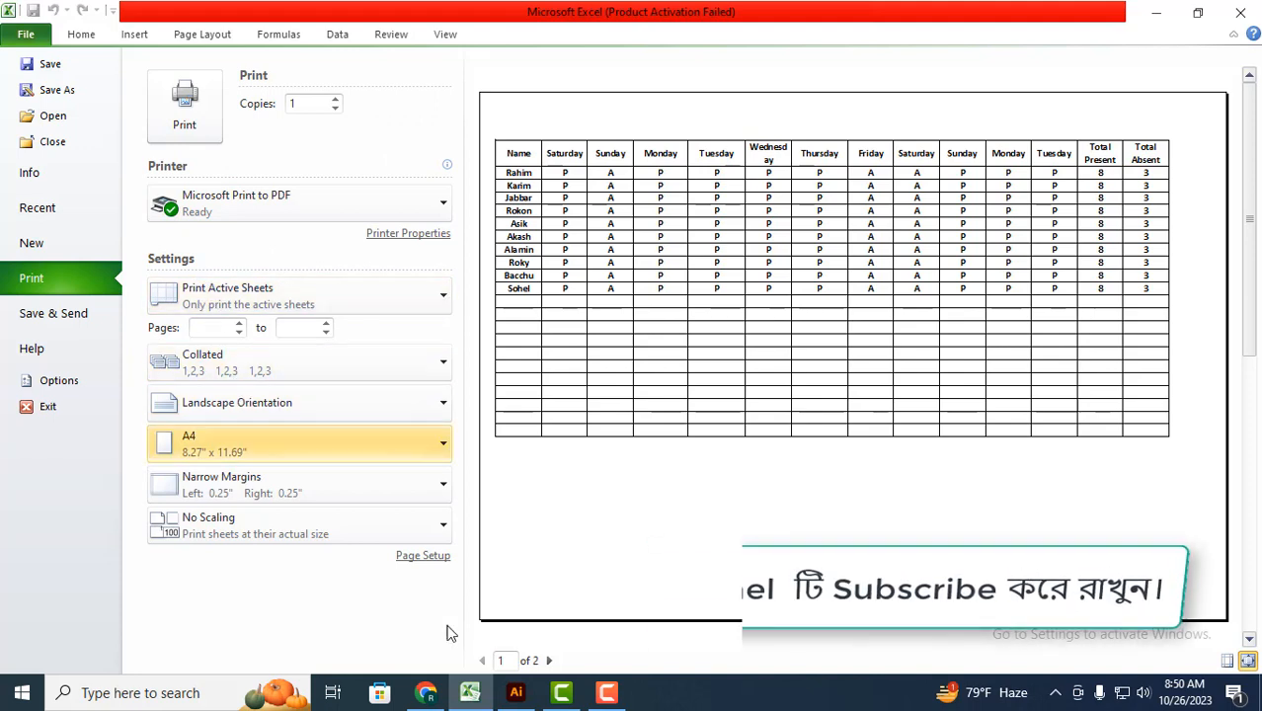
pyautogui.scroll(-1, 516, 640)
pyautogui.scroll(1, 541, 631)
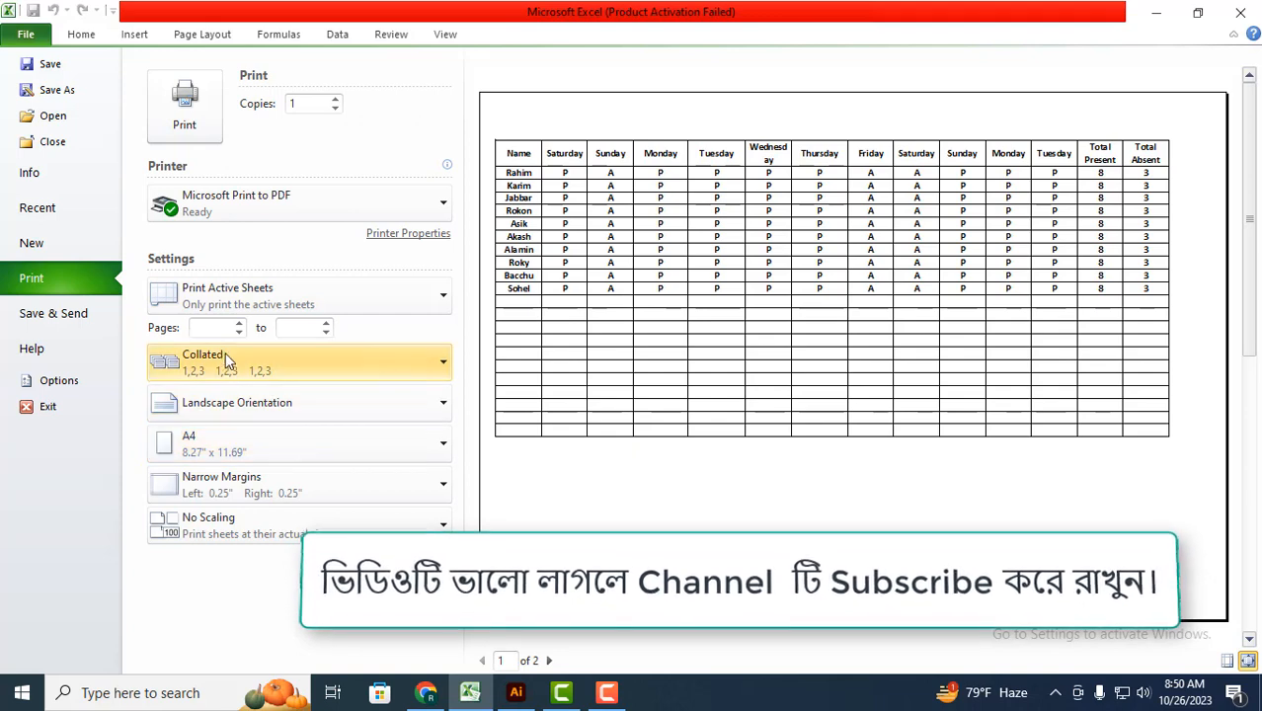
pyautogui.click(208, 330)
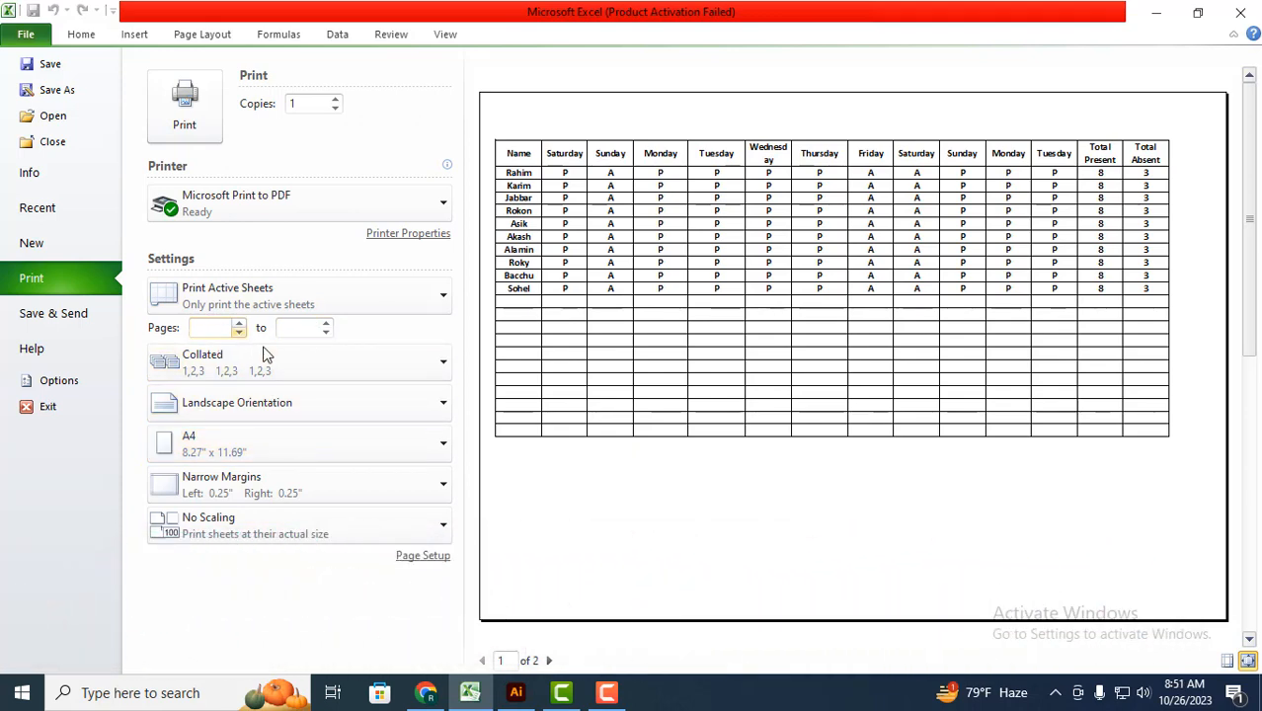
pyautogui.click(408, 295)
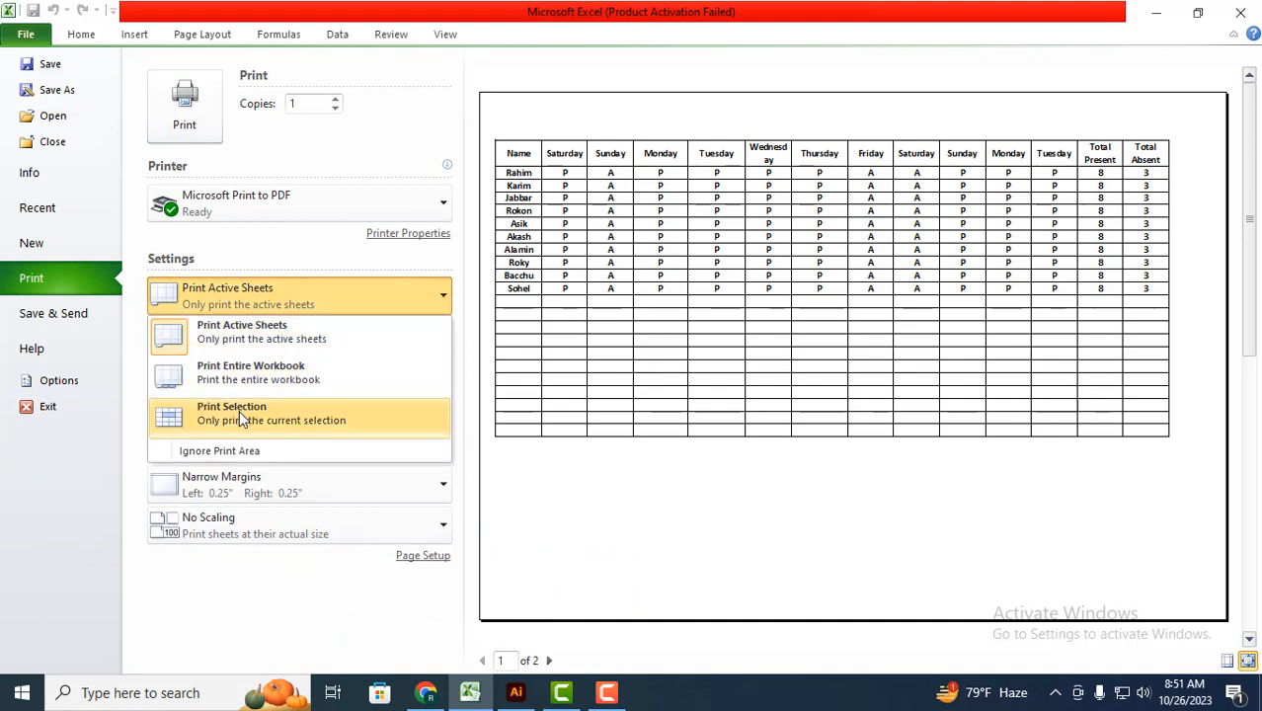
pyautogui.click(330, 258)
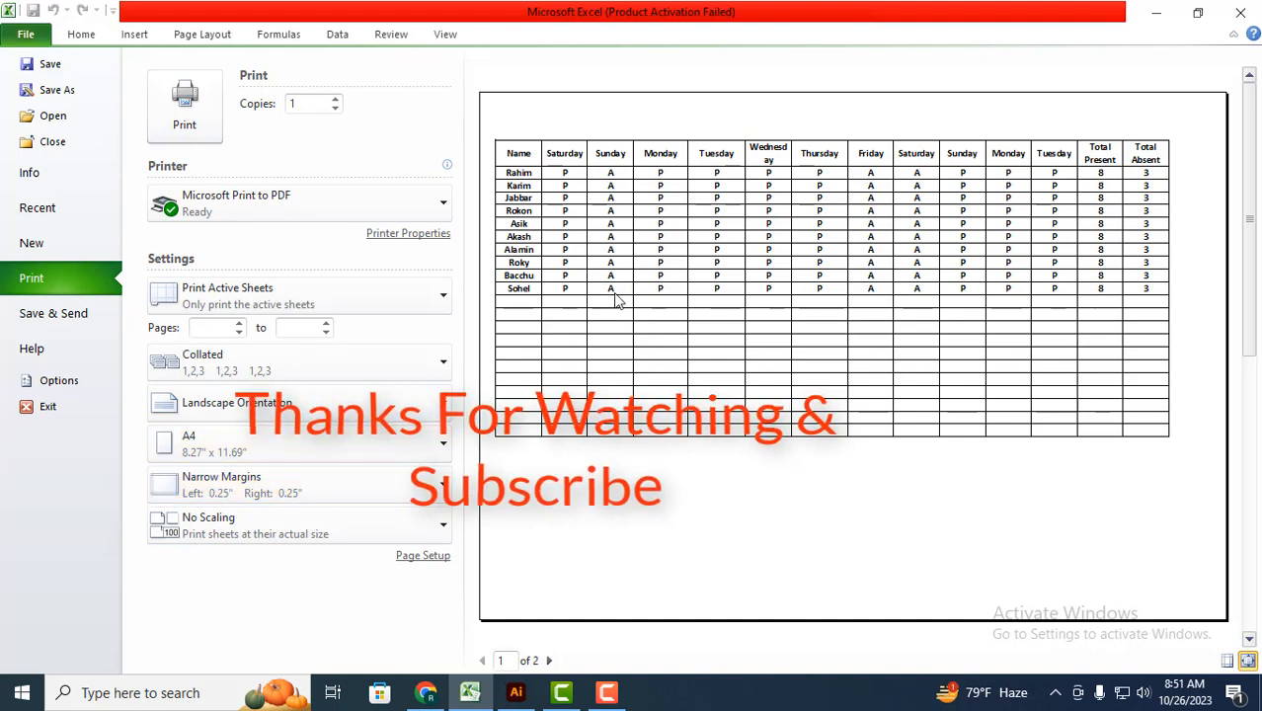
pyautogui.click(338, 111)
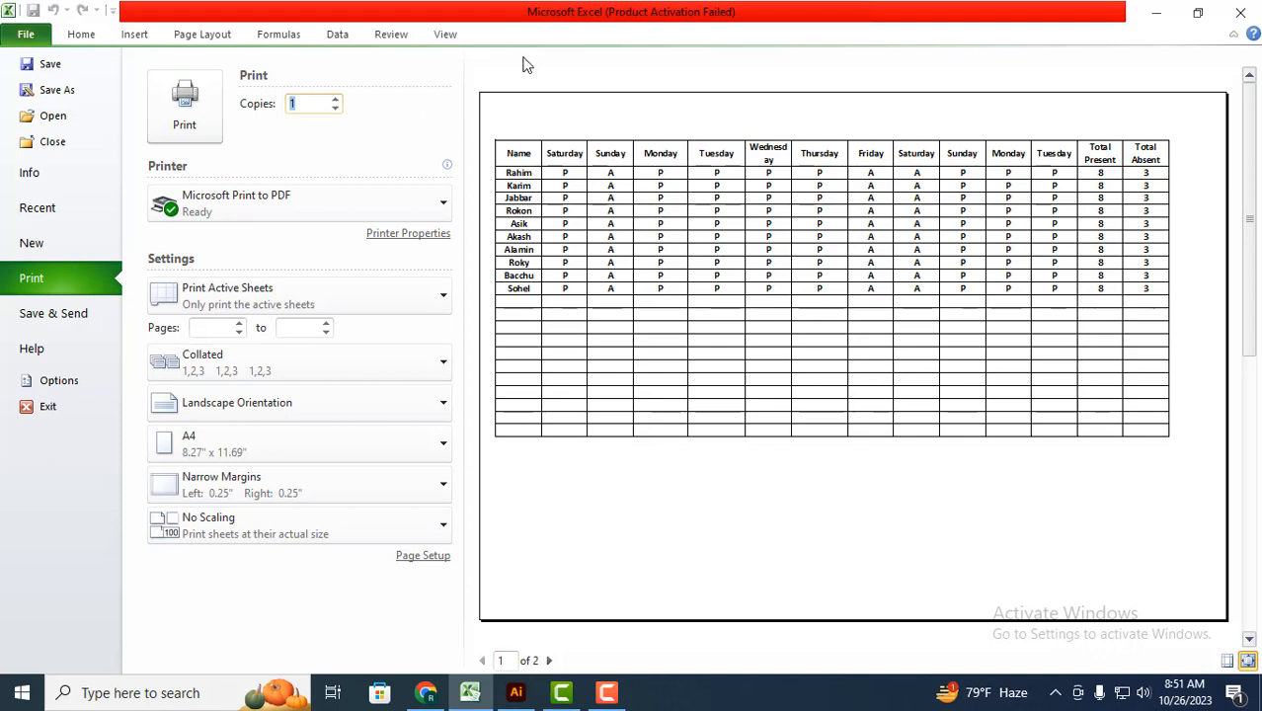
pyautogui.click(81, 34)
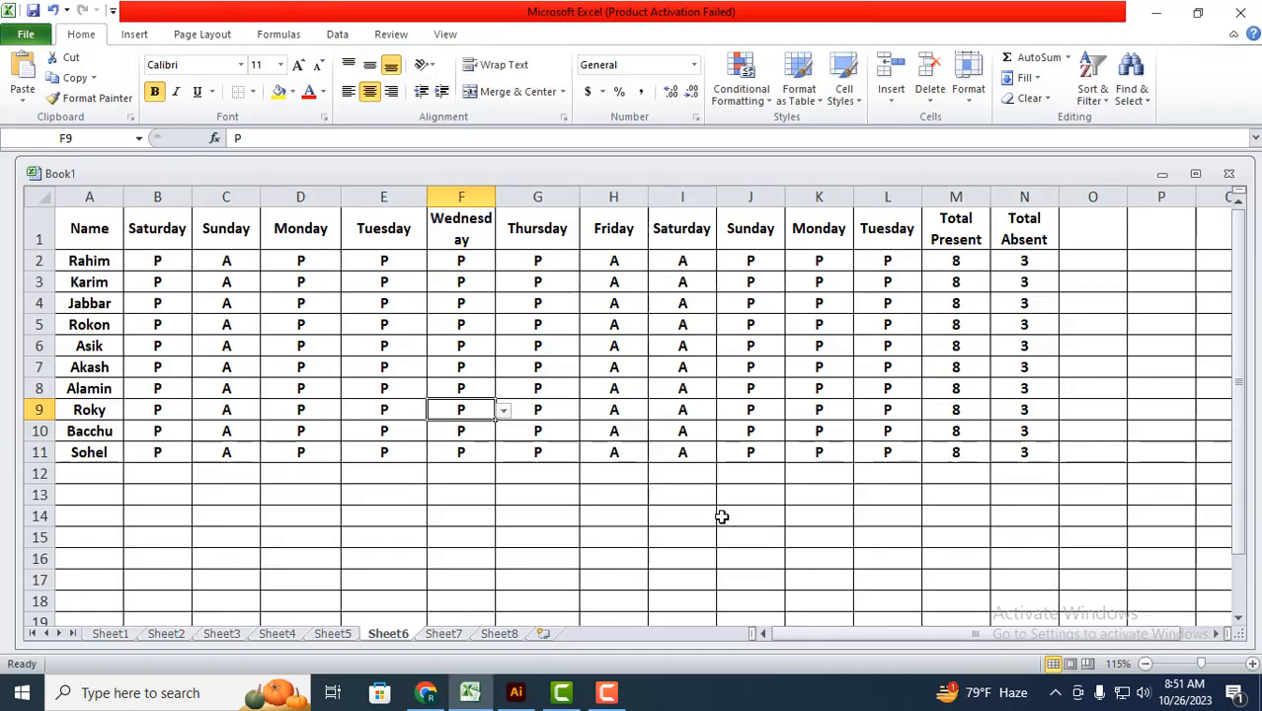